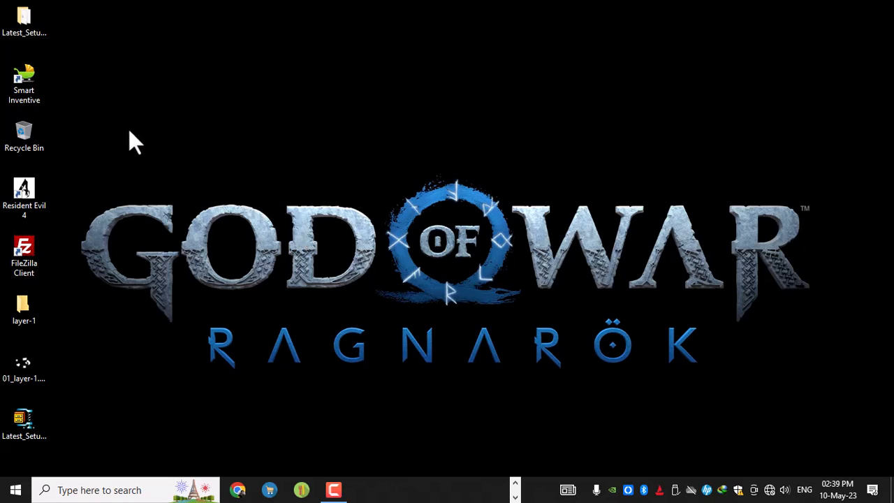
- Launch Smart Inventive and log in with the account's user name and password
{"action": "double_click", "coordinate": [21, 93]}
{"action": "type", "text": "arun"}
{"action": "key", "text": "Tab"}
{"action": "type", "text": "*****"}
{"action": "key", "text": "Return"}
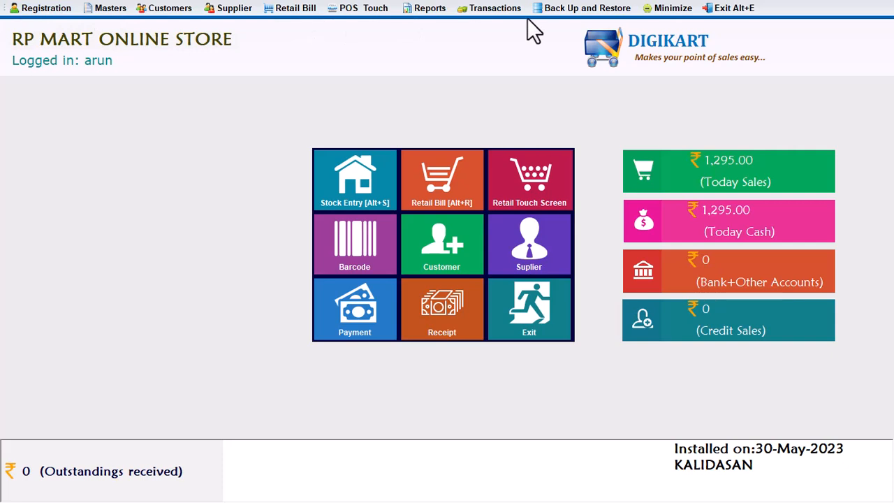
- In the backup and restore dialog, create a desktop folder named "Backup 10-05-2023" as the backup location
{"action": "left_click", "coordinate": [586, 12]}
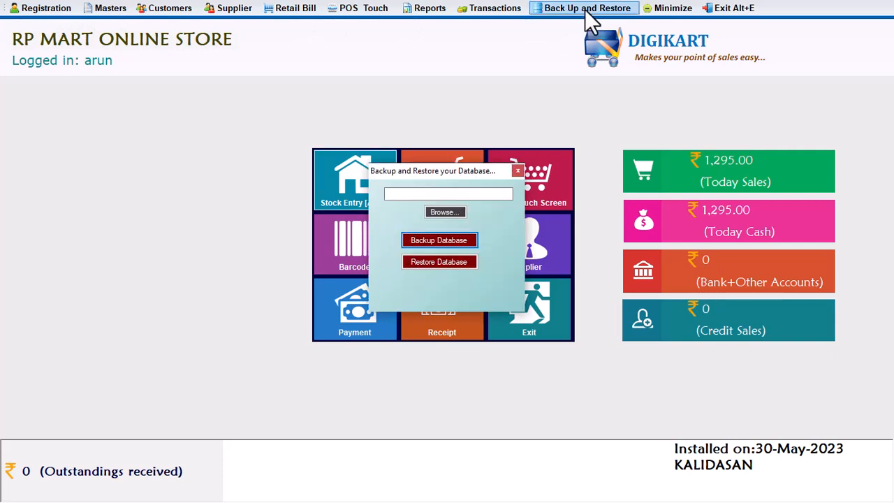
{"action": "left_click", "coordinate": [445, 211]}
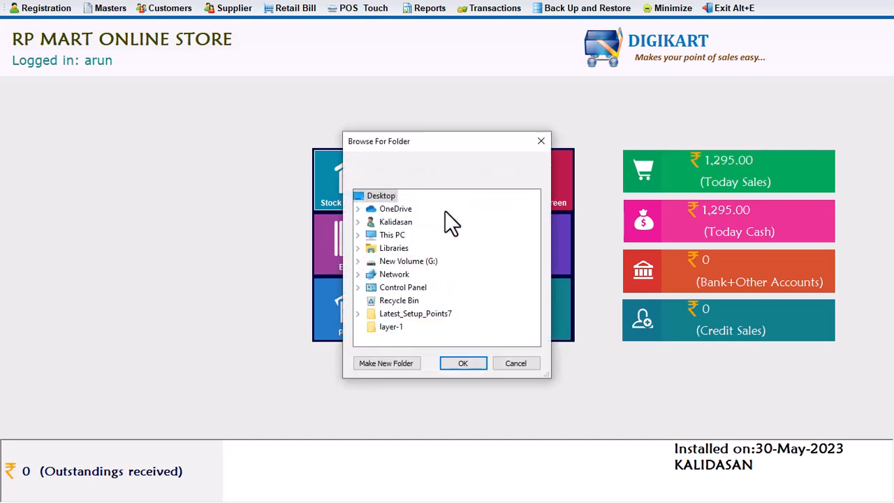
{"action": "left_click", "coordinate": [379, 362]}
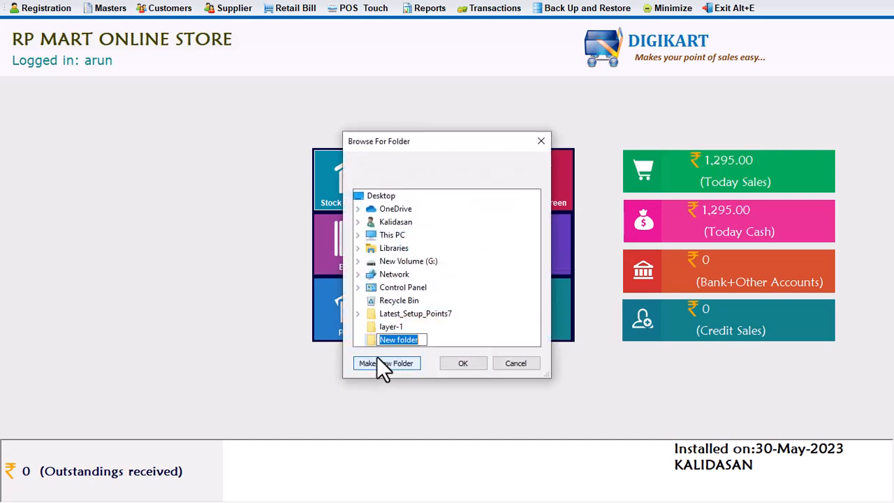
{"action": "type", "text": "Bac"}
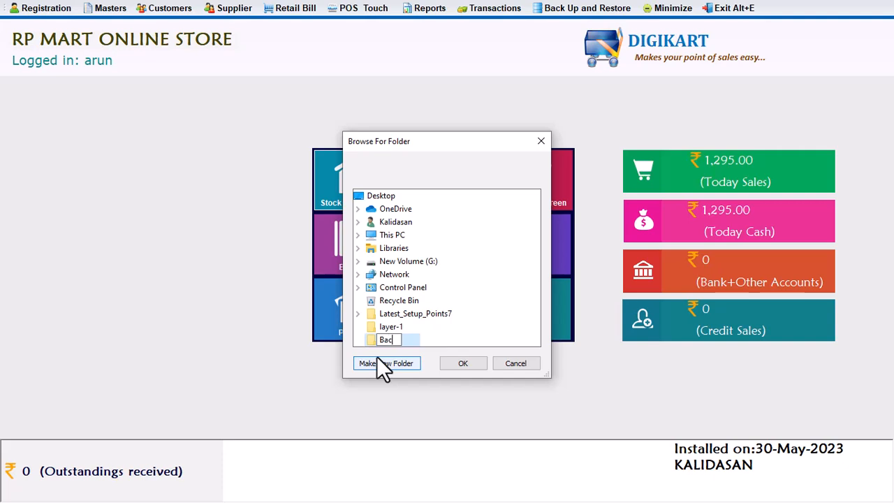
{"action": "type", "text": "kup 10-05-2023"}
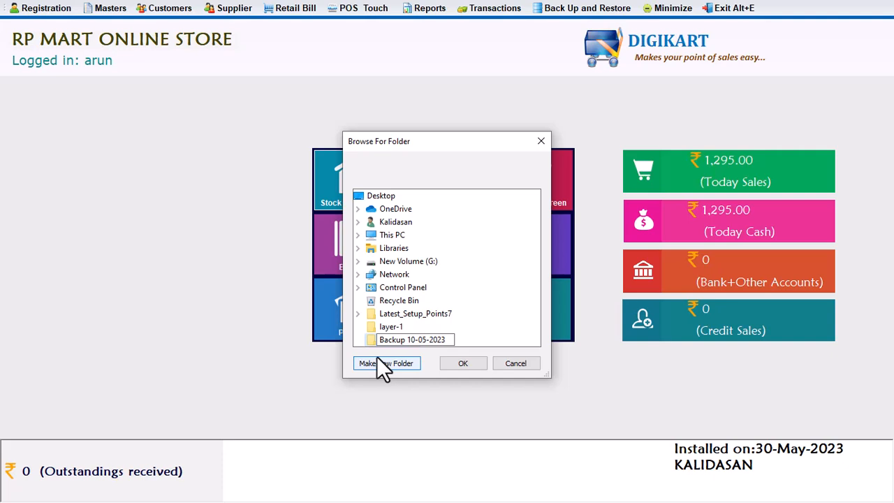
{"action": "key", "text": "Return"}
{"action": "left_click", "coordinate": [479, 365]}
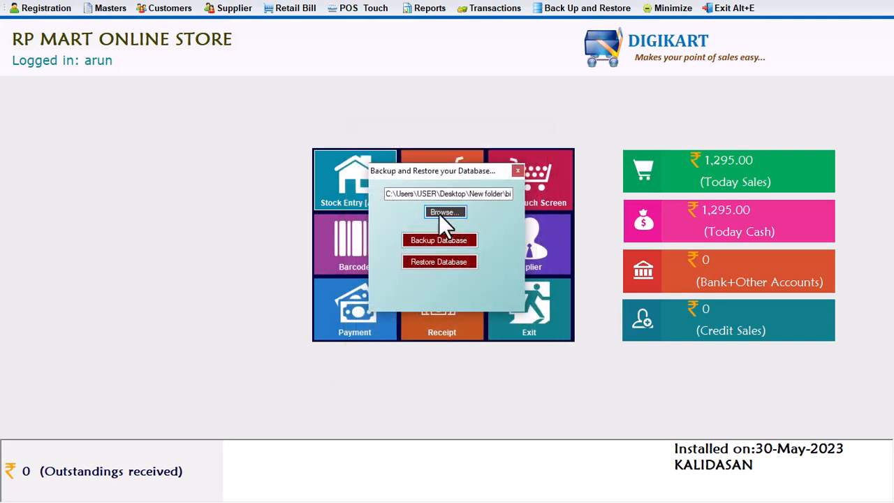
- Try to back up the database to the path currently set in the backup dialog
{"action": "left_click", "coordinate": [435, 244]}
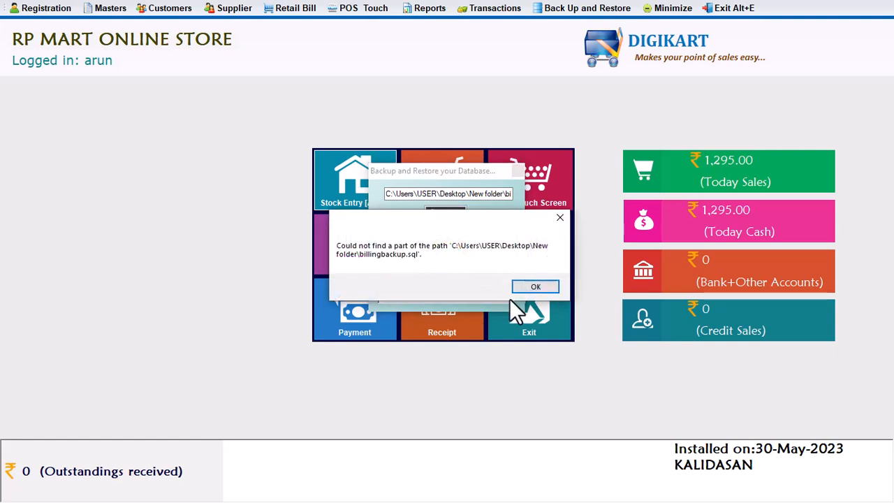
{"action": "left_click", "coordinate": [530, 288]}
{"action": "left_click", "coordinate": [450, 284]}
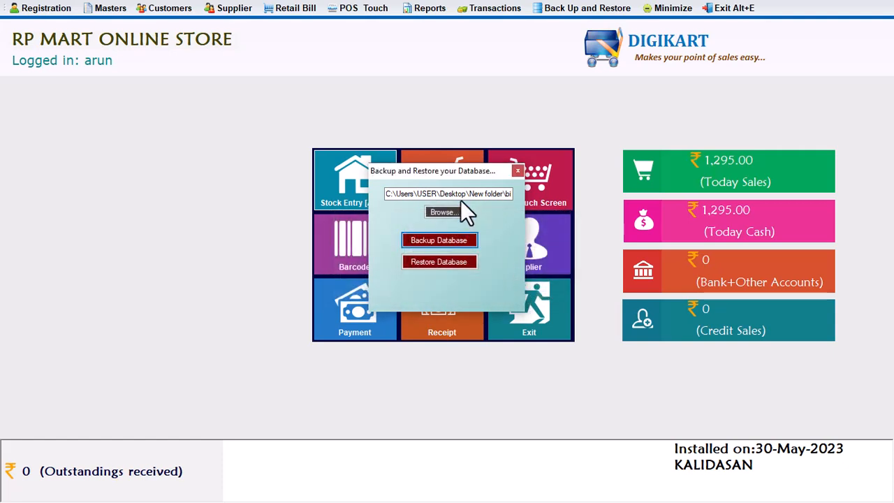
- Select the Backup 10-05-2023 folder as the destination, back up the database to it and close the backup dialog
{"action": "left_click", "coordinate": [446, 211]}
{"action": "left_click", "coordinate": [405, 314]}
{"action": "left_click", "coordinate": [463, 364]}
{"action": "left_click", "coordinate": [434, 239]}
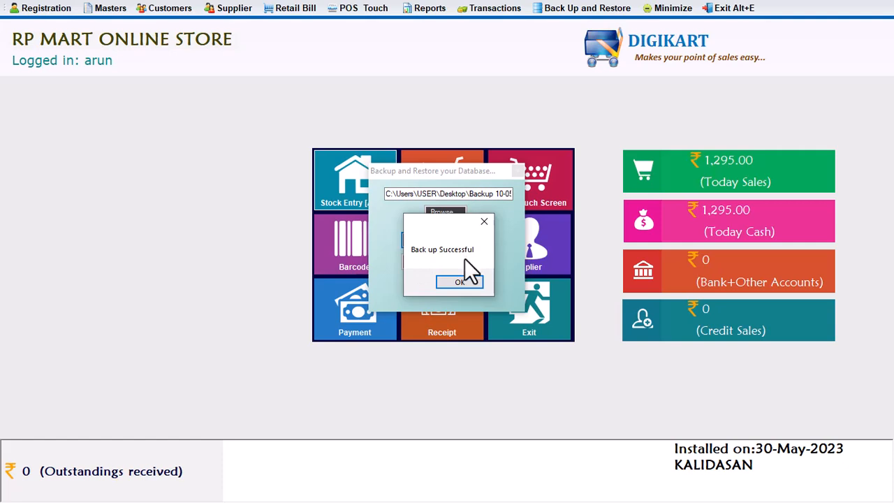
{"action": "left_click", "coordinate": [459, 282]}
{"action": "left_click", "coordinate": [516, 171]}
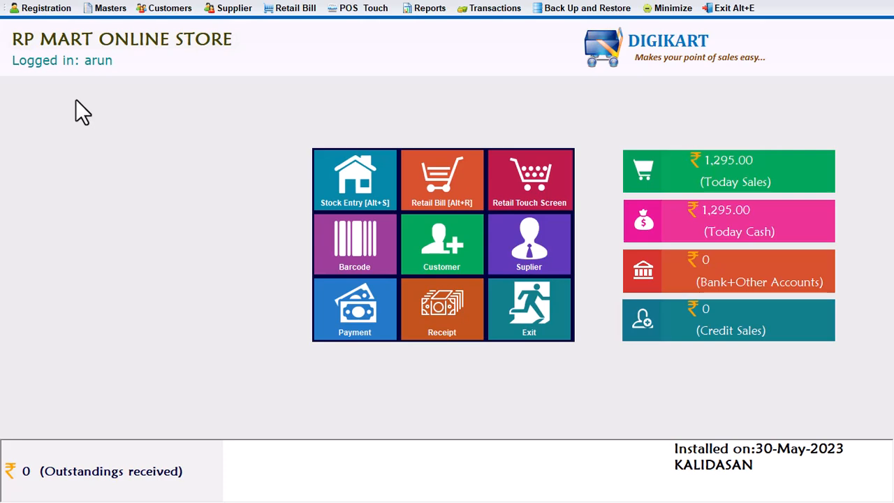
- Exit the billing program and uninstall Smart Inventive from the computer through Programs and Features
{"action": "left_click", "coordinate": [719, 11]}
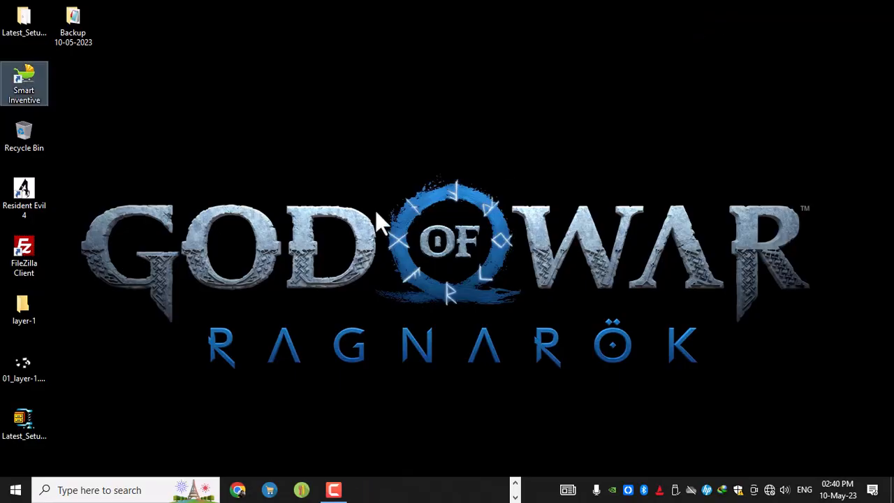
{"action": "key", "text": "super+r"}
{"action": "key", "text": "Return"}
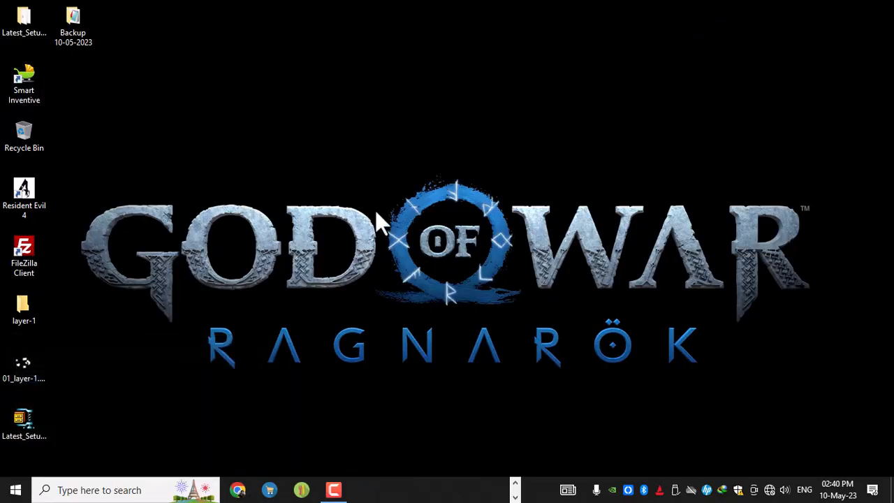
{"action": "scroll", "coordinate": [301, 353], "scroll_direction": "down", "scroll_amount": 5}
{"action": "scroll", "coordinate": [301, 352], "scroll_direction": "down", "scroll_amount": 20}
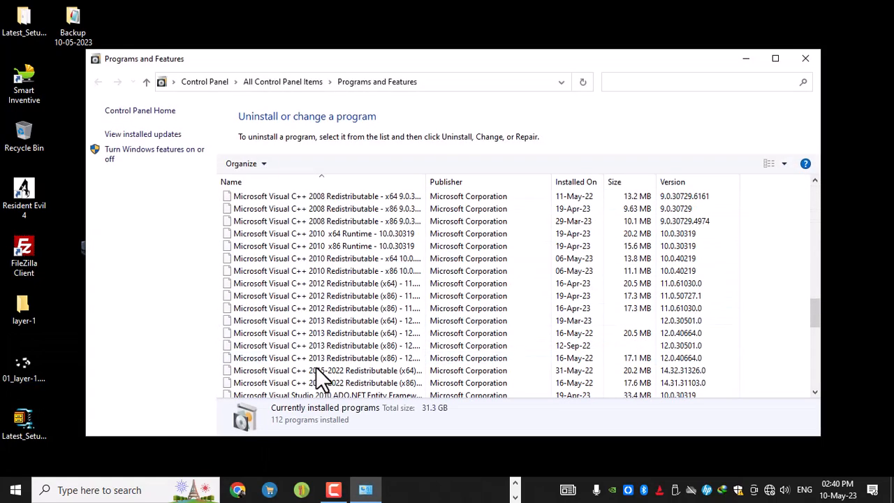
{"action": "left_click", "coordinate": [258, 371]}
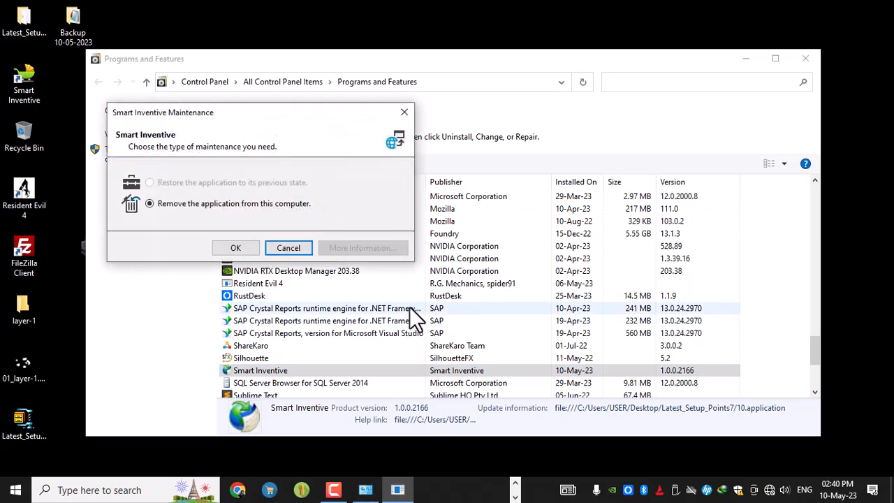
{"action": "left_click", "coordinate": [238, 247]}
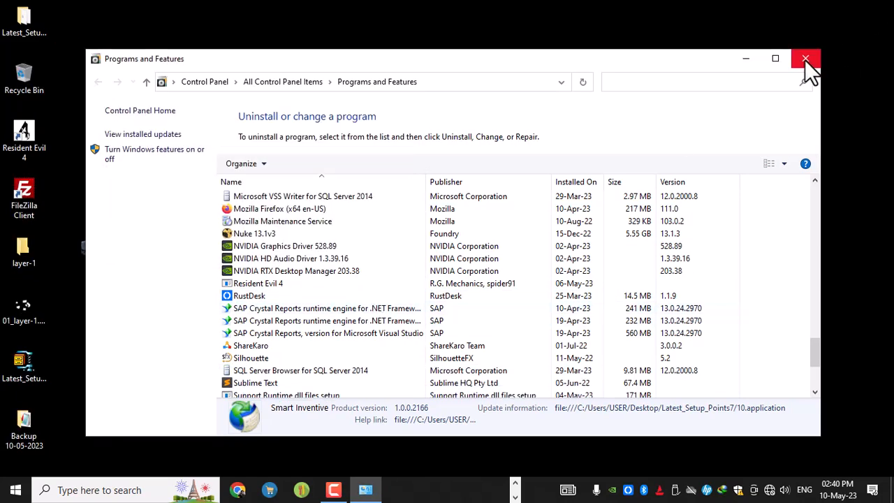
{"action": "left_click", "coordinate": [804, 58]}
- Run setup.exe from the Latest_Setup_Points7 desktop folder to install Smart Inventive and close the folder
{"action": "double_click", "coordinate": [23, 24]}
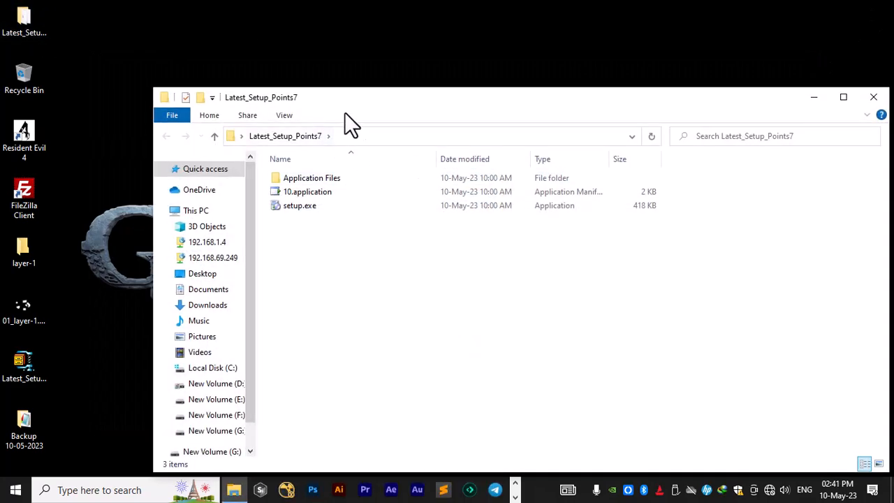
{"action": "double_click", "coordinate": [301, 205]}
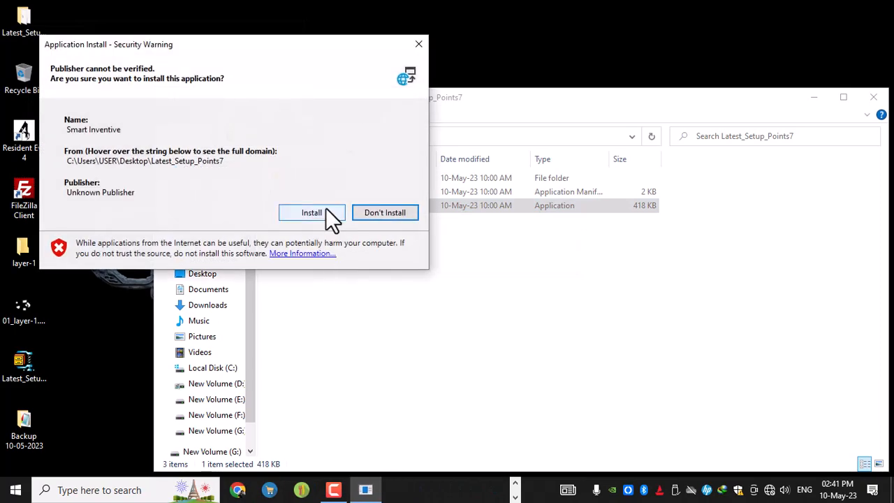
{"action": "left_click", "coordinate": [325, 211]}
{"action": "left_click", "coordinate": [873, 97]}
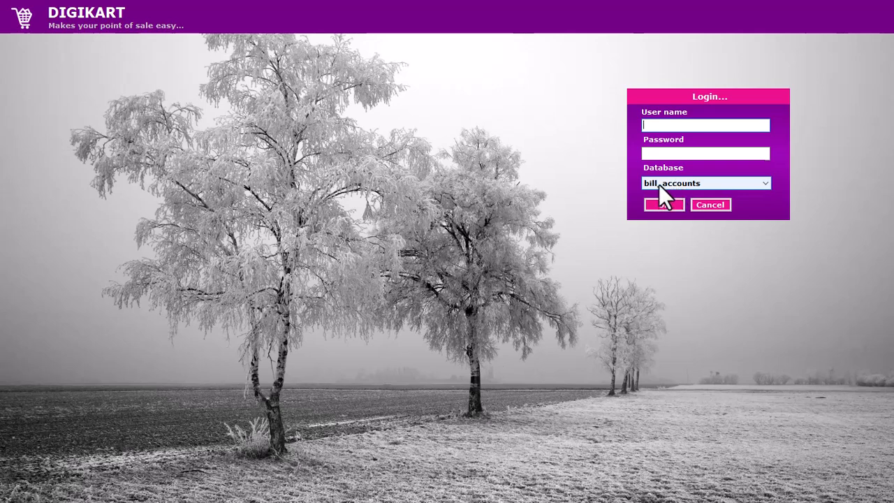
- Log in to the bill_accounts database with the account's user name and password
{"action": "left_click", "coordinate": [694, 185]}
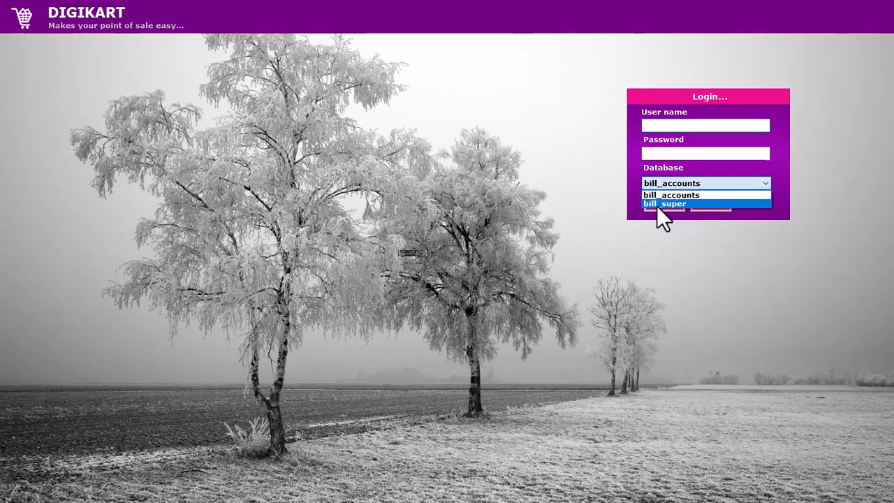
{"action": "left_click", "coordinate": [671, 195]}
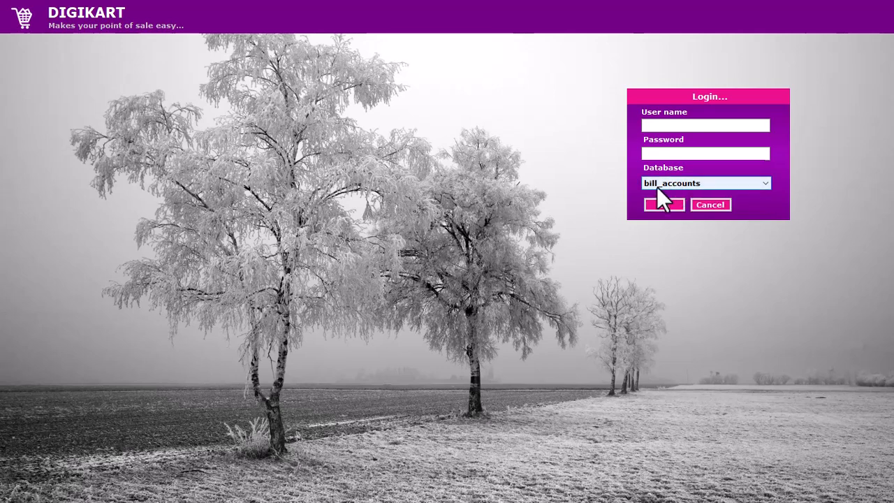
{"action": "left_click", "coordinate": [681, 127]}
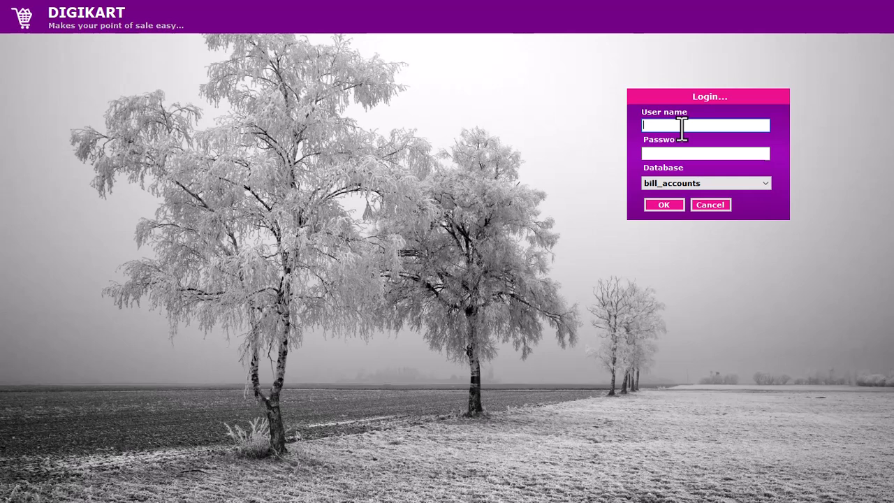
{"action": "type", "text": "arun"}
{"action": "key", "text": "Tab"}
{"action": "type", "text": "****"}
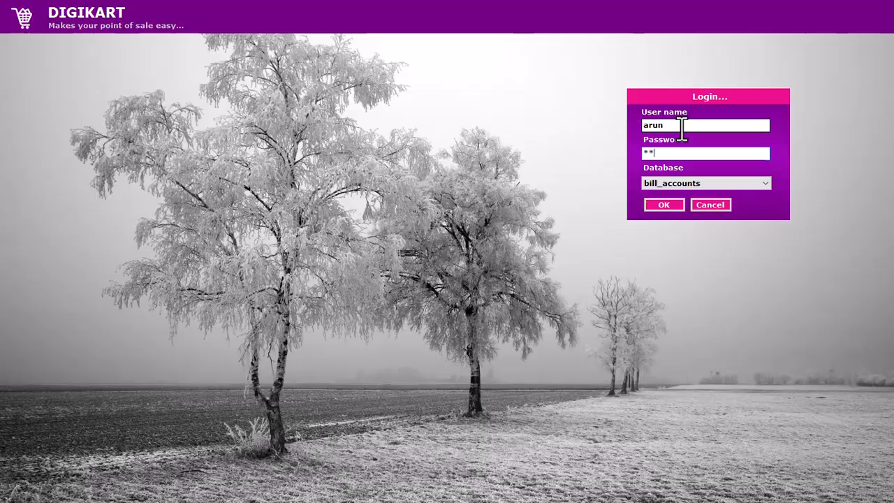
{"action": "key", "text": "Return"}
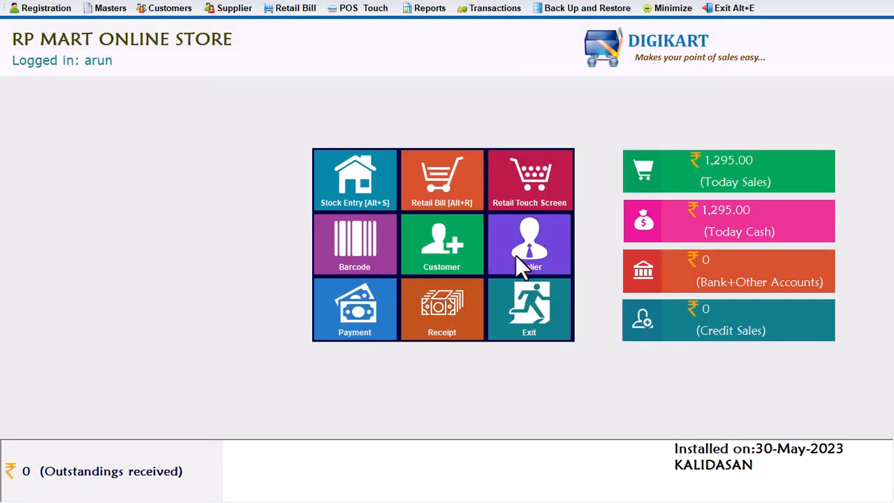
- Restore the database from the desktop folder Backup 10-05-2023 and close the backup and restore dialog
{"action": "left_click", "coordinate": [557, 18]}
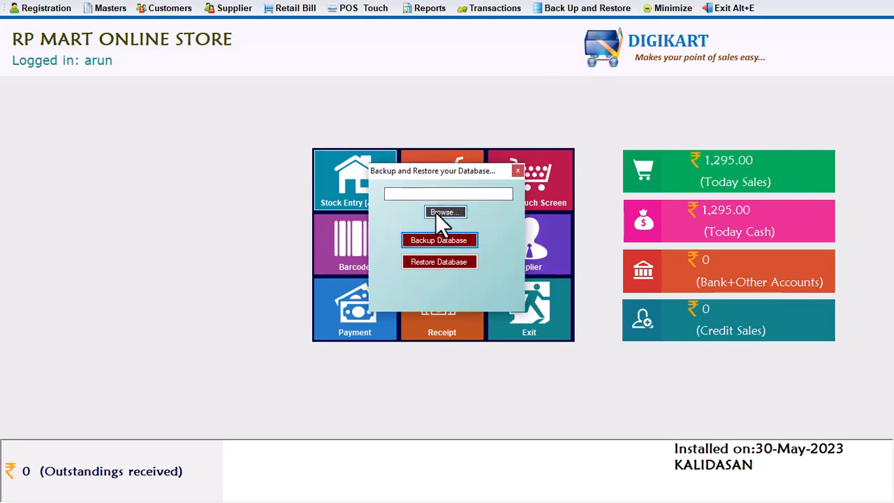
{"action": "left_click", "coordinate": [437, 212]}
{"action": "left_click", "coordinate": [395, 314]}
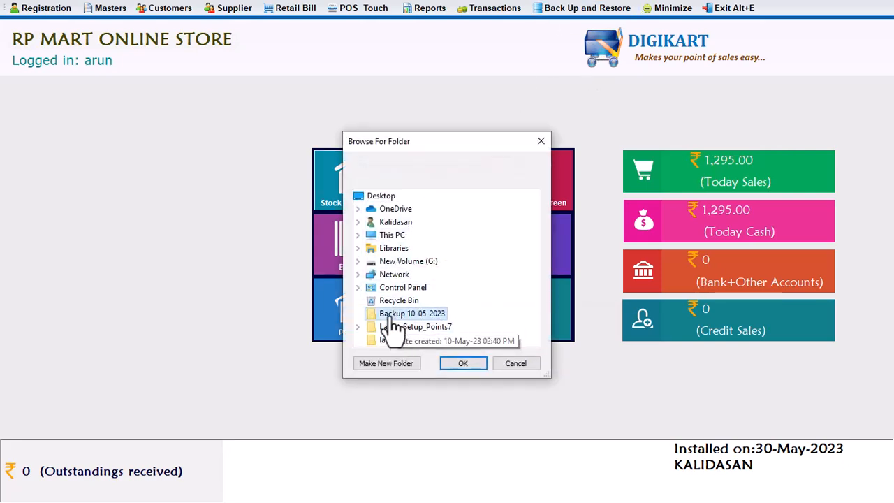
{"action": "left_click", "coordinate": [463, 362]}
{"action": "left_click", "coordinate": [439, 261]}
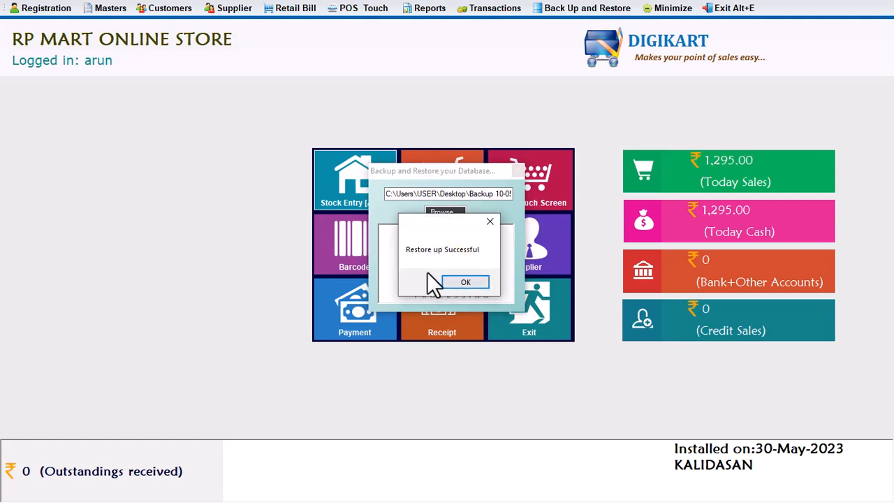
{"action": "left_click", "coordinate": [456, 282]}
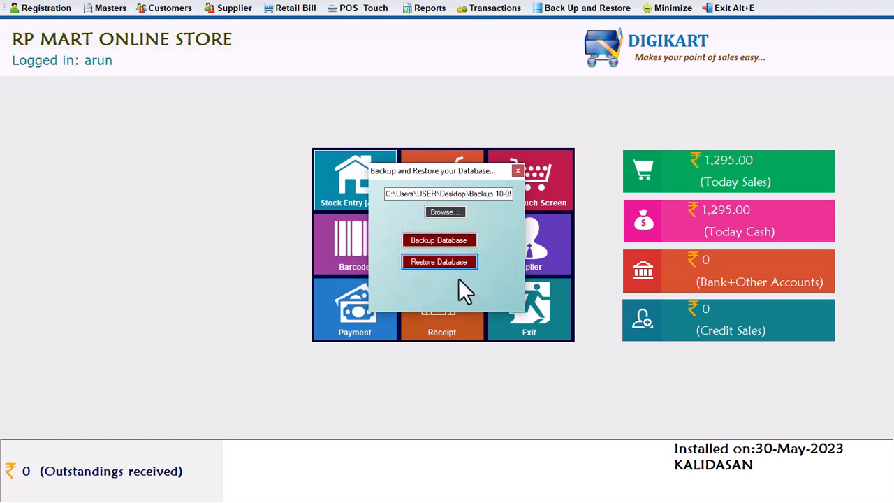
{"action": "left_click", "coordinate": [517, 171]}
- Open the retail billing screen and check the list of saved bills for 10/05/2023
{"action": "left_click", "coordinate": [453, 173]}
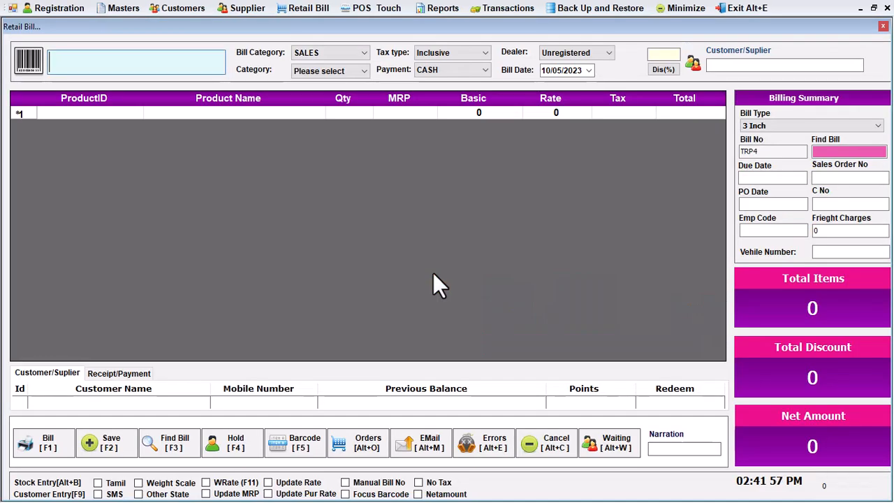
{"action": "left_click", "coordinate": [160, 443]}
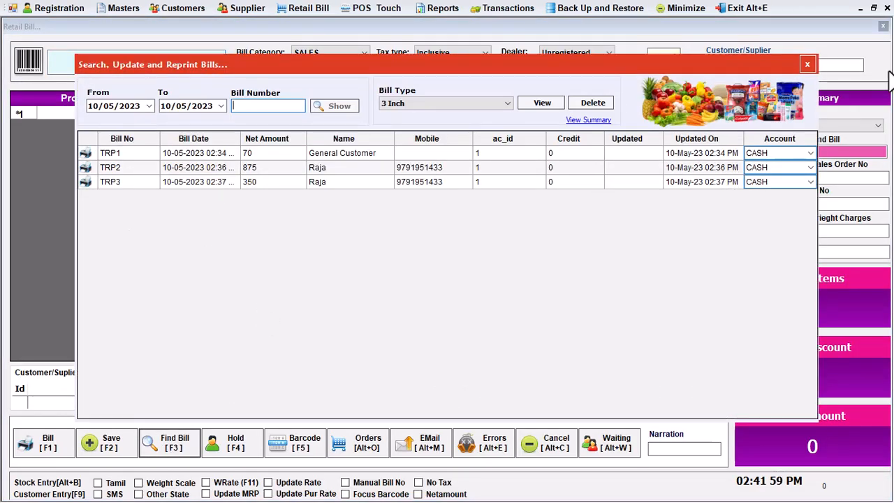
{"action": "left_click", "coordinate": [807, 65]}
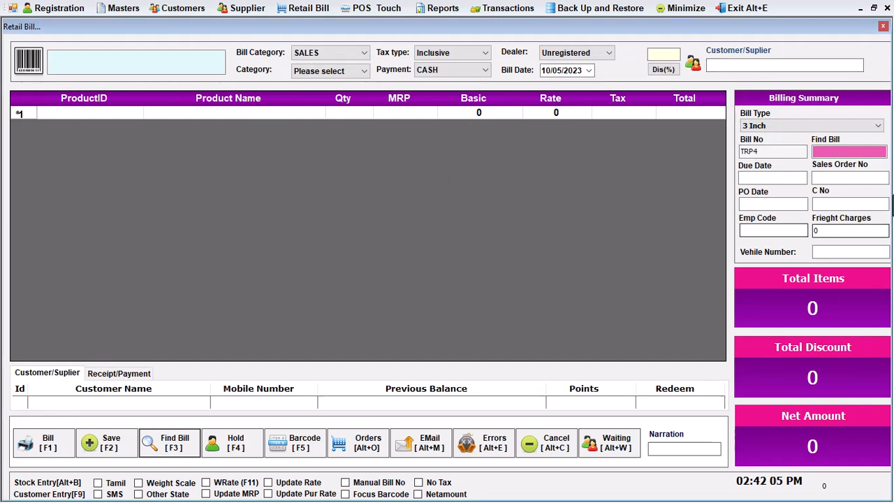
- Load bill TRP2 in the retail billing screen and set the Sugar 500 Gram quantity to 24
{"action": "left_click", "coordinate": [836, 151]}
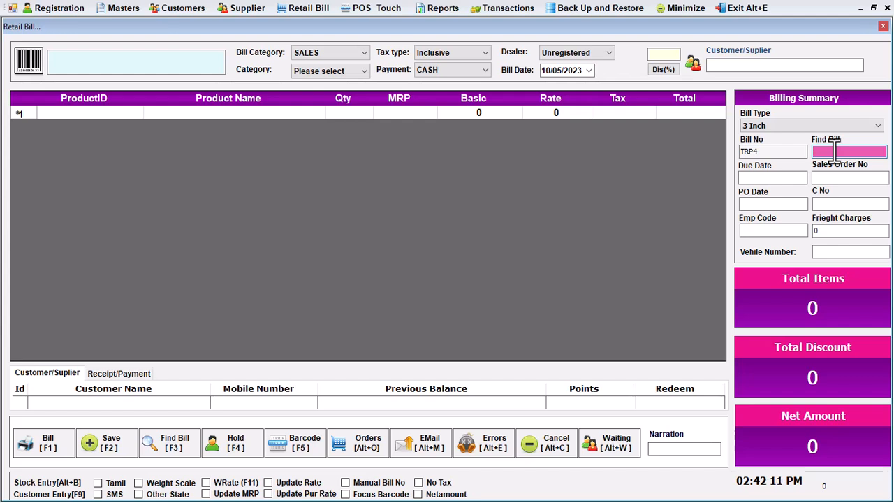
{"action": "key", "text": "Return"}
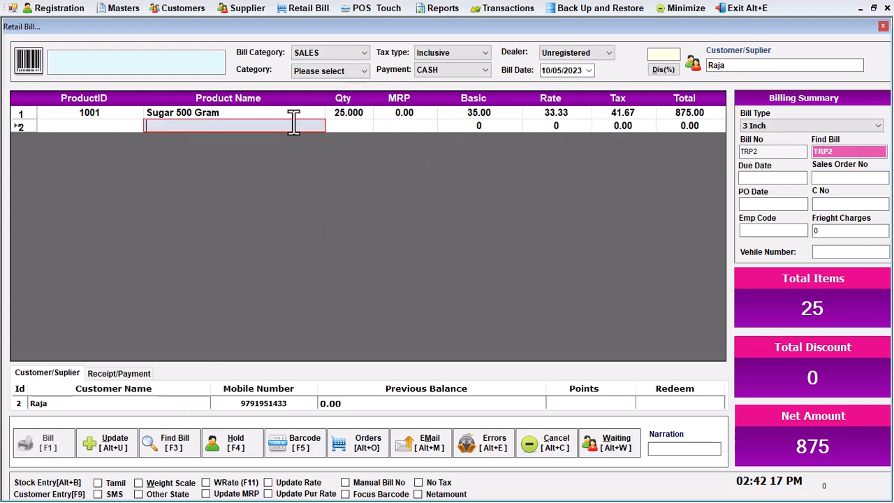
{"action": "left_click", "coordinate": [342, 114]}
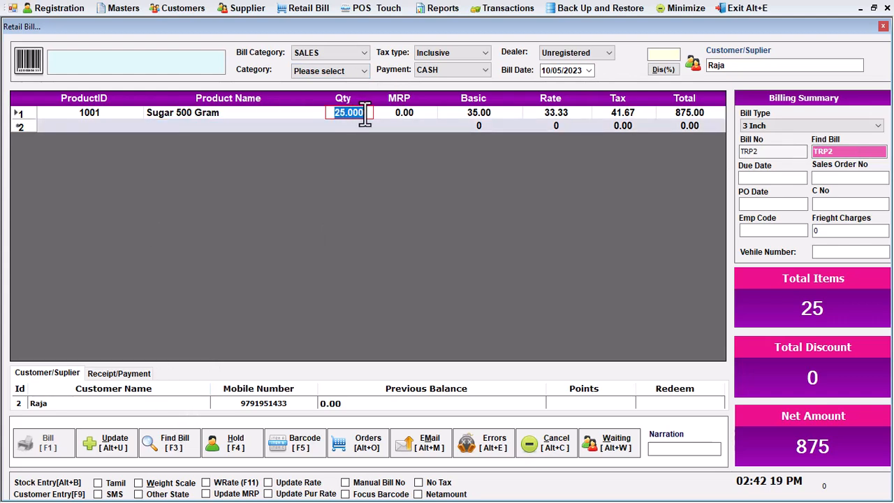
{"action": "left_click", "coordinate": [355, 114]}
{"action": "key", "text": "BackSpace"}
{"action": "type", "text": "4"}
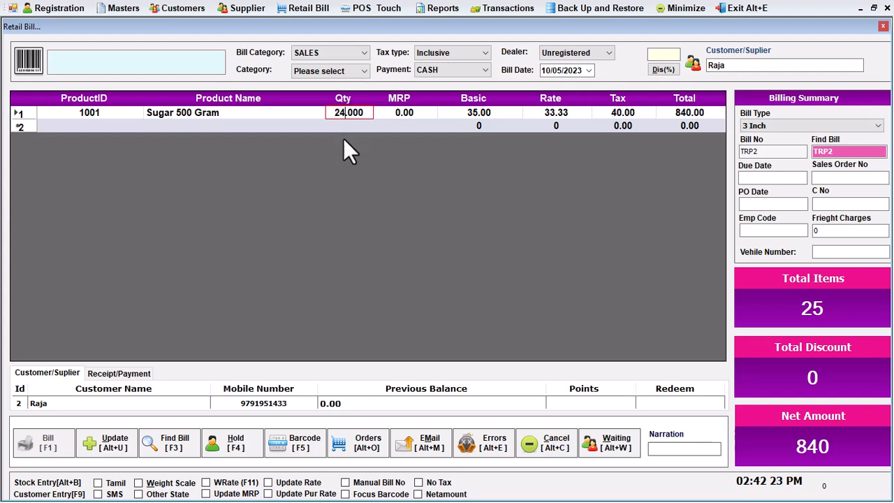
- Update bill TRP2 with the edited quantity and save its print output to the desktop as a PDF named UPDATE
{"action": "left_click", "coordinate": [392, 114]}
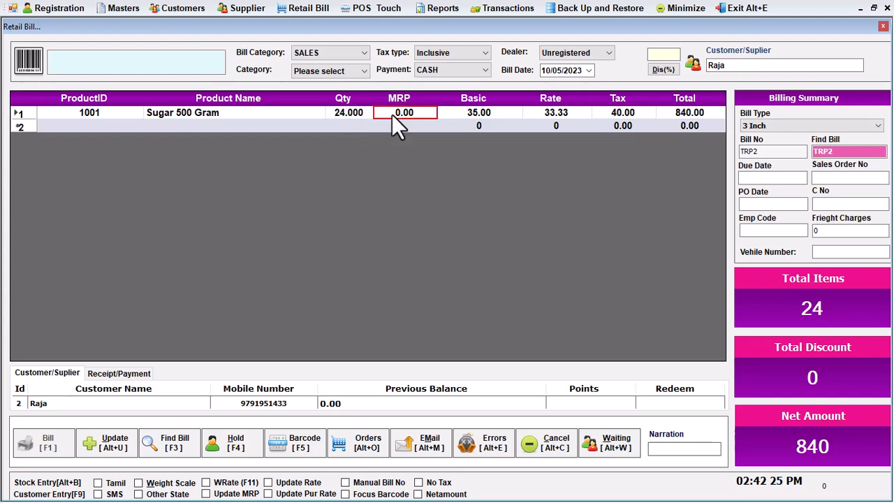
{"action": "left_click", "coordinate": [112, 442]}
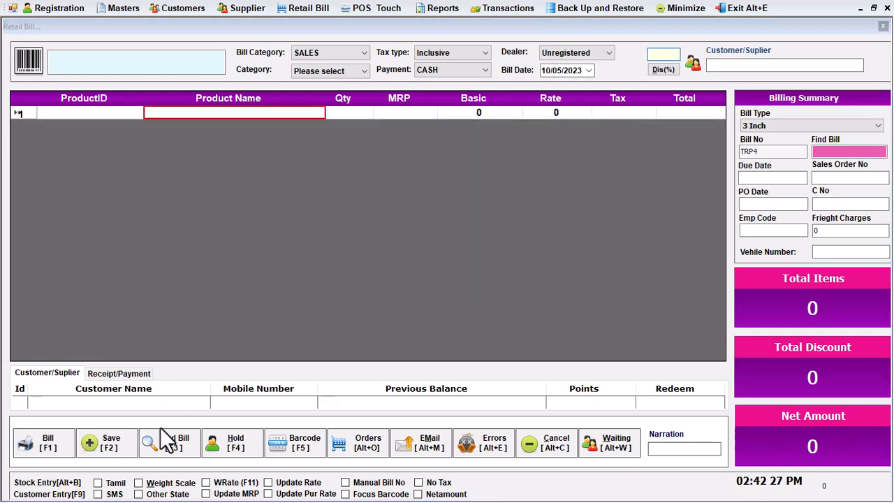
{"action": "left_click", "coordinate": [450, 281]}
{"action": "left_click", "coordinate": [421, 281]}
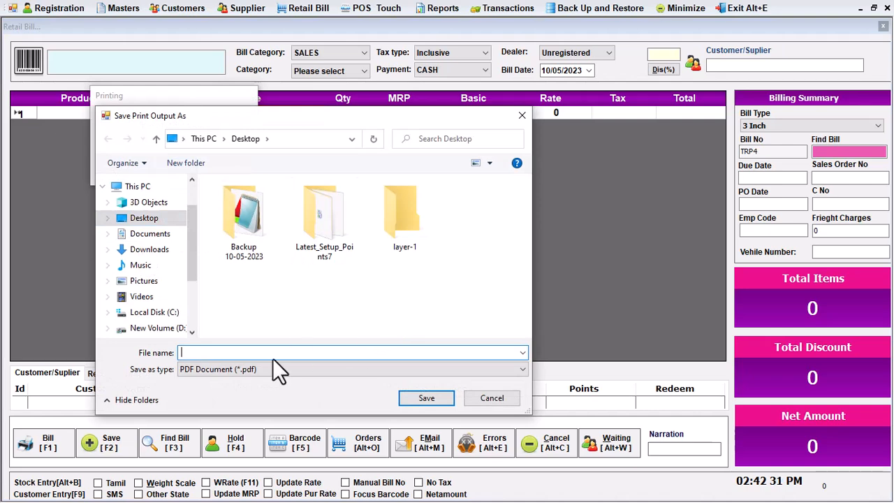
{"action": "type", "text": "UPDATE"}
{"action": "left_click", "coordinate": [426, 399]}
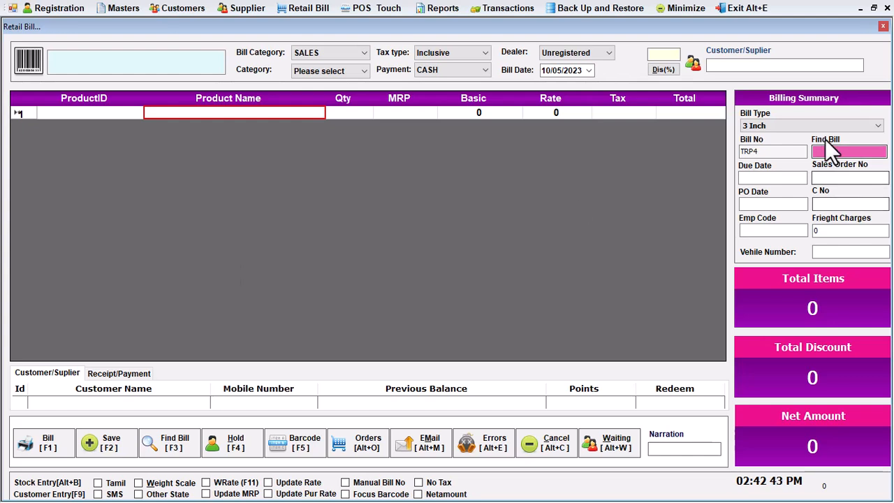
- Change the bill category of the retail billing screen to PURCHASE
{"action": "left_click", "coordinate": [853, 149]}
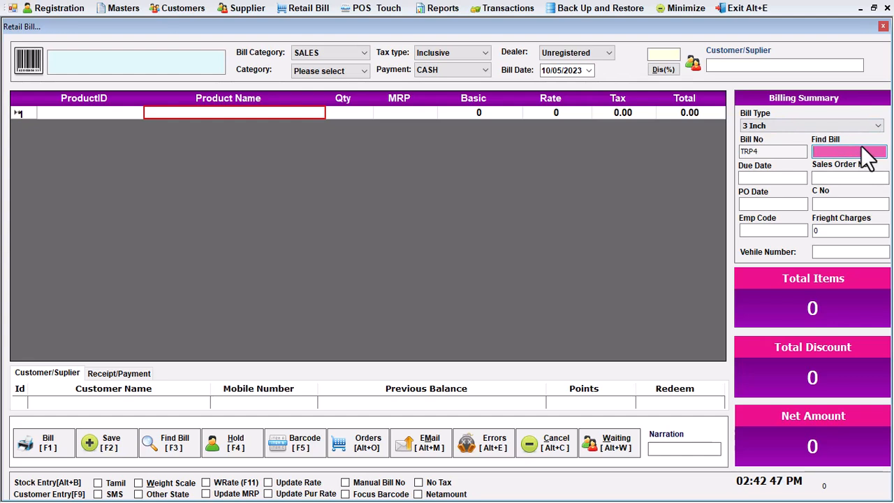
{"action": "left_click", "coordinate": [322, 54]}
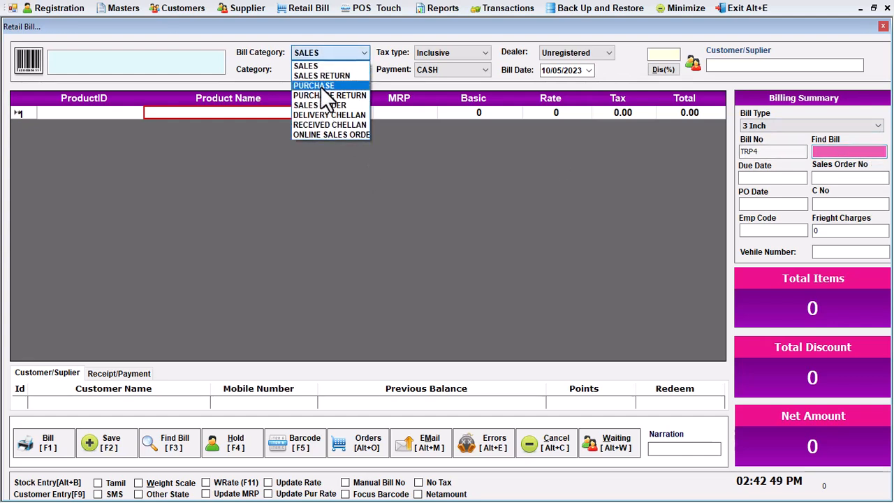
{"action": "left_click", "coordinate": [322, 87]}
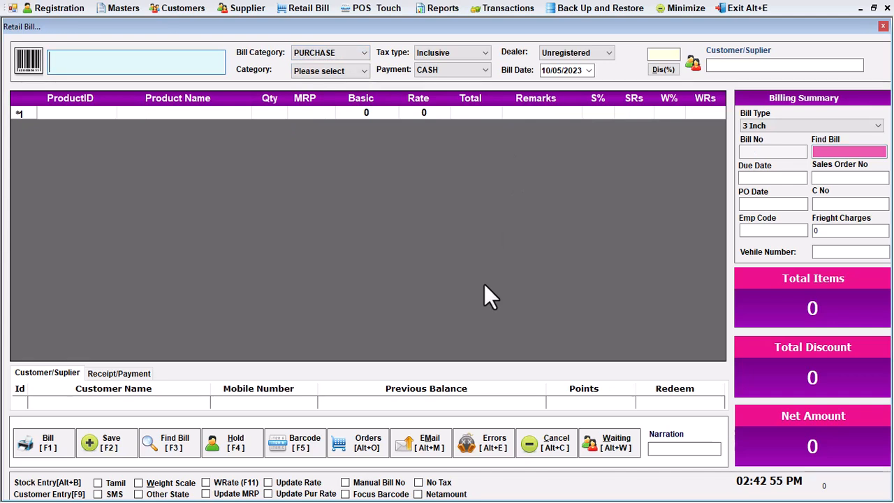
- Calculate the GST on an amount of 1564 at 5% in the GST calculator
{"action": "key", "text": "alt+g"}
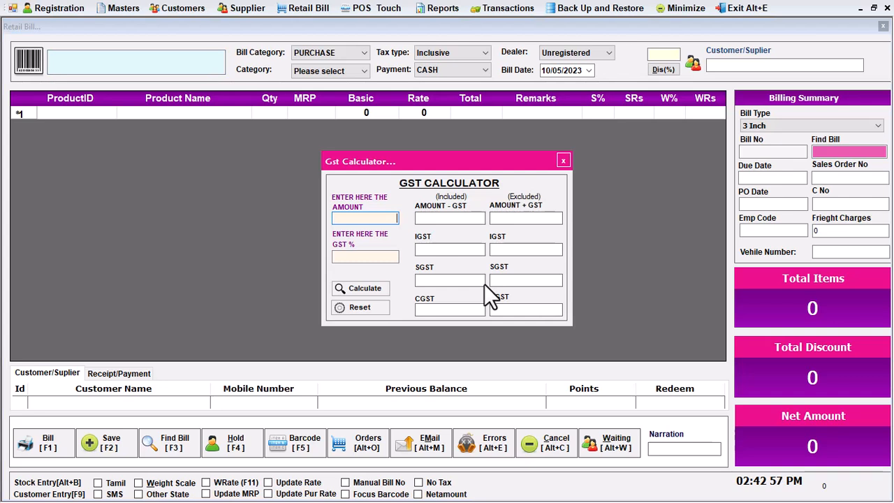
{"action": "type", "text": "1564"}
{"action": "left_click", "coordinate": [383, 256]}
{"action": "type", "text": "5"}
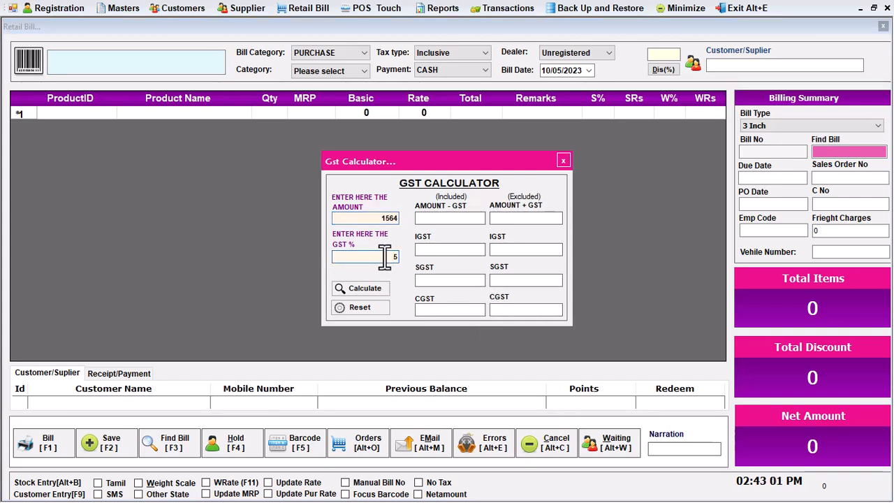
{"action": "left_click", "coordinate": [378, 290]}
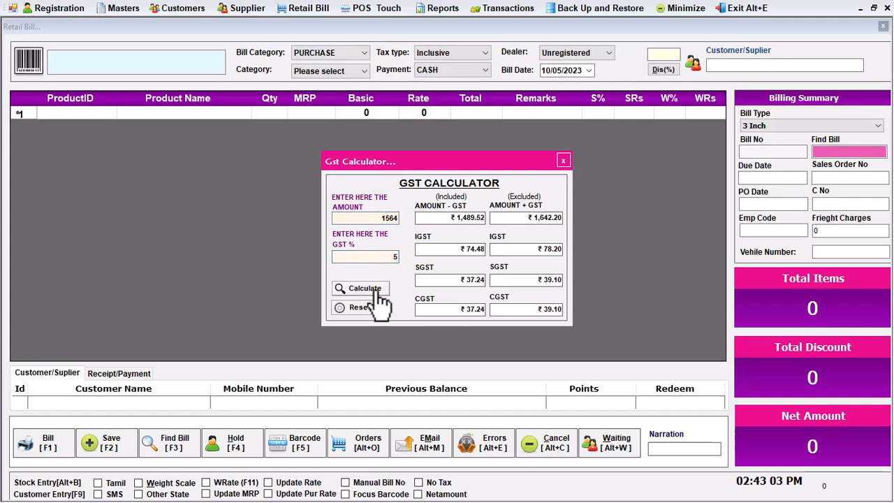
- Examine the included and excluded amounts with their IGST, SGST and CGST shares, and close the GST calculator
{"action": "left_click_drag", "start_coordinate": [451, 222], "coordinate": [574, 219]}
{"action": "left_click_drag", "start_coordinate": [523, 249], "coordinate": [578, 251]}
{"action": "left_click_drag", "start_coordinate": [536, 277], "coordinate": [598, 280]}
{"action": "left_click_drag", "start_coordinate": [560, 312], "coordinate": [564, 311]}
{"action": "left_click_drag", "start_coordinate": [527, 223], "coordinate": [594, 222]}
{"action": "left_click", "coordinate": [531, 248]}
{"action": "left_click_drag", "start_coordinate": [531, 249], "coordinate": [563, 248]}
{"action": "left_click", "coordinate": [562, 160]}
- Set the bill category to SALES and load the customer matching R into the bill, checking the loyalty points
{"action": "left_click", "coordinate": [345, 53]}
{"action": "left_click", "coordinate": [341, 66]}
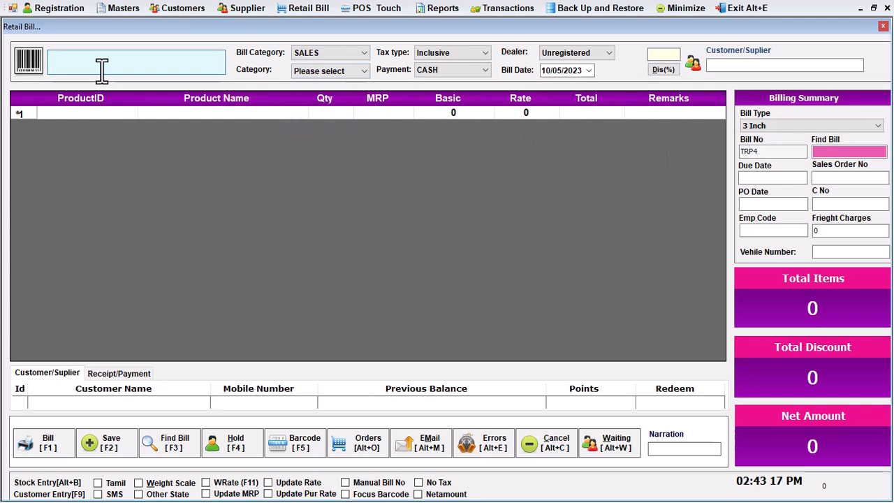
{"action": "left_click", "coordinate": [760, 67]}
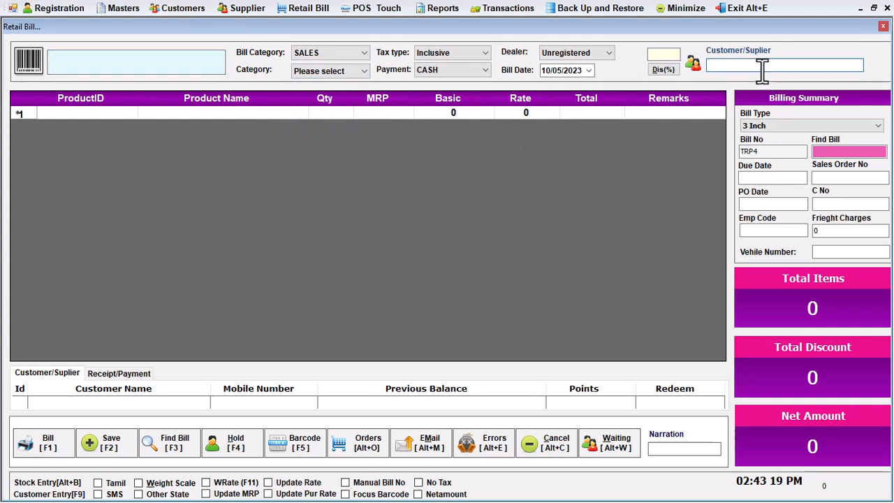
{"action": "type", "text": "R"}
{"action": "key", "text": "Return"}
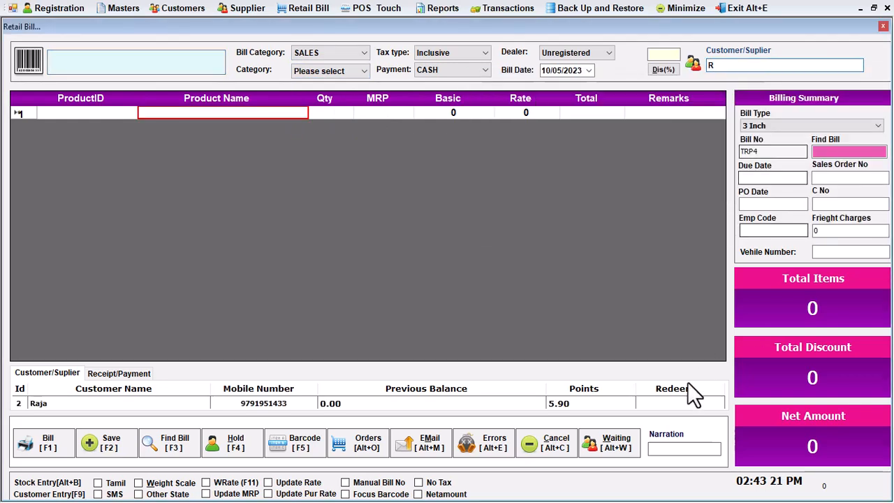
{"action": "left_click", "coordinate": [557, 408]}
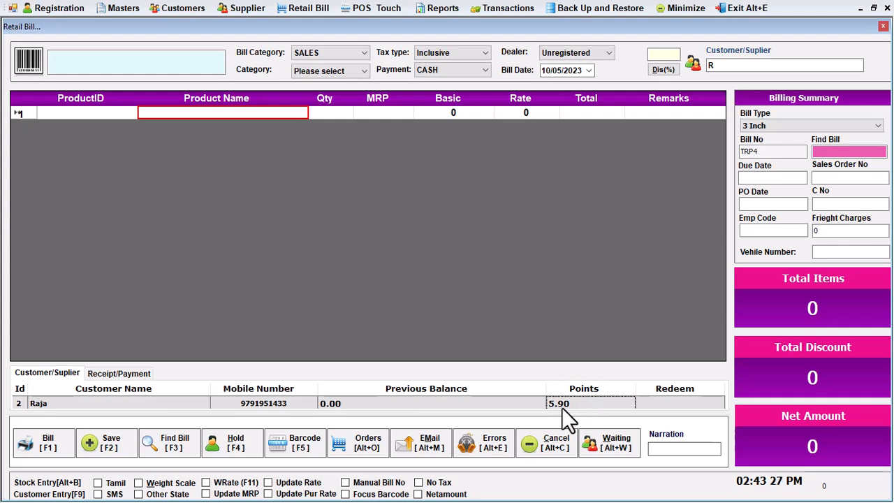
- Add product 1001, Sugar 500 Gram, to the bill with a quantity of 3
{"action": "left_click", "coordinate": [102, 63]}
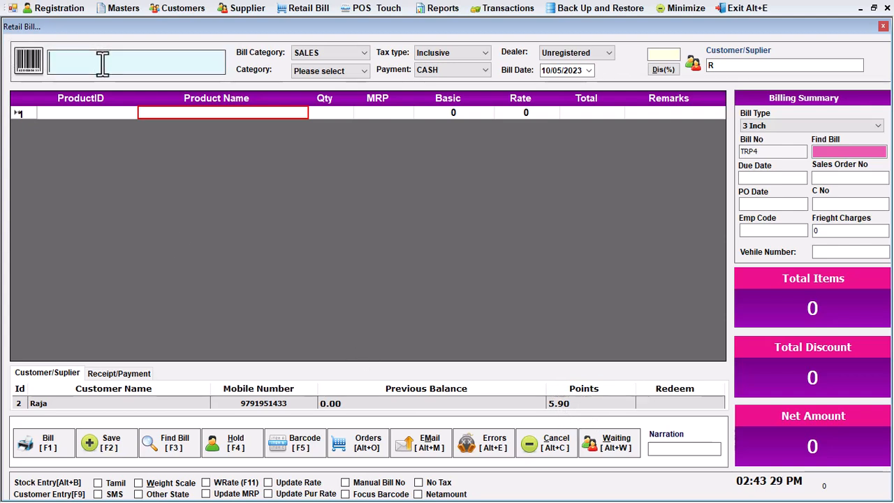
{"action": "type", "text": "1001"}
{"action": "key", "text": "Return"}
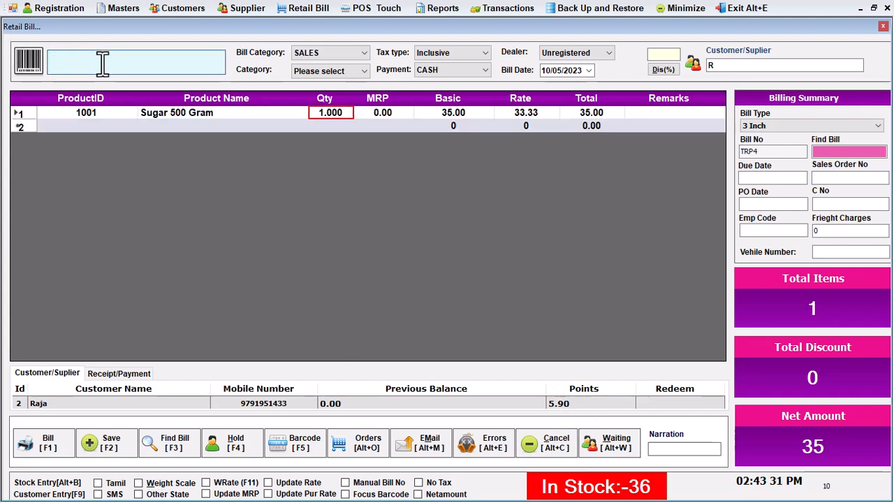
{"action": "type", "text": "3"}
{"action": "key", "text": "Return"}
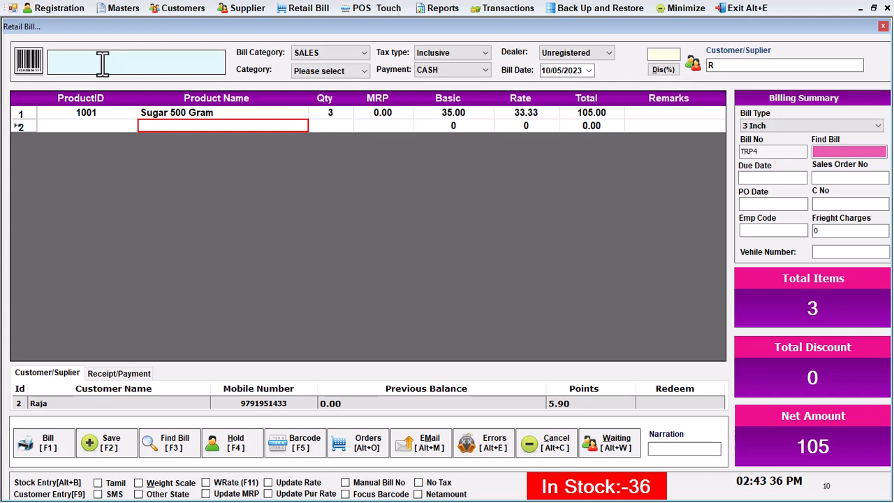
- Bill the sale in cash with 5 points redeemed and save the print output to the desktop as a PDF named REDE
{"action": "key", "text": "F1"}
{"action": "left_click", "coordinate": [419, 259]}
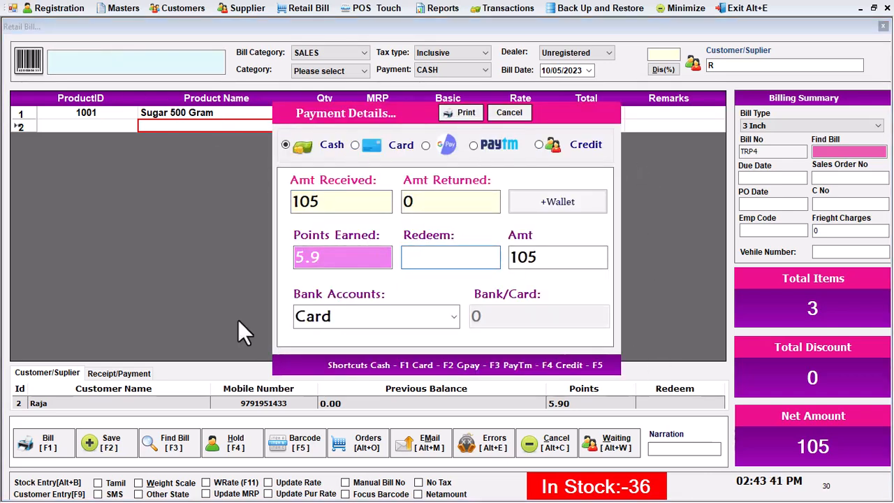
{"action": "type", "text": "5"}
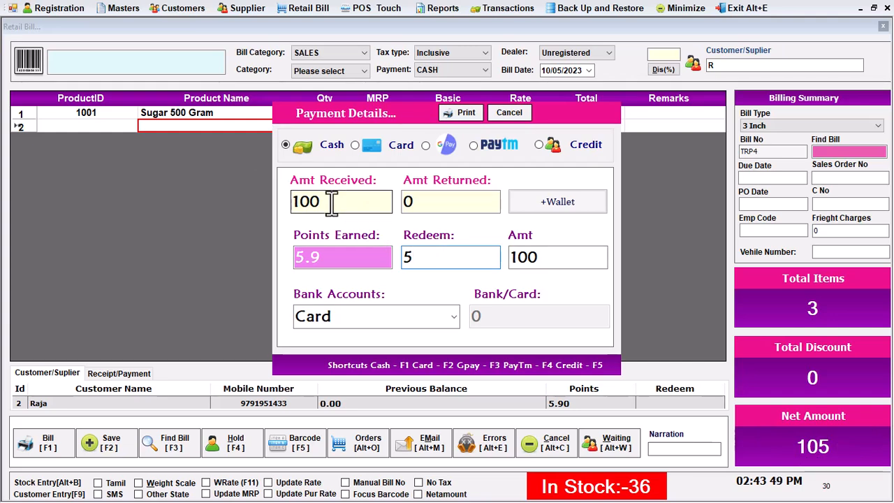
{"action": "key", "text": "Return"}
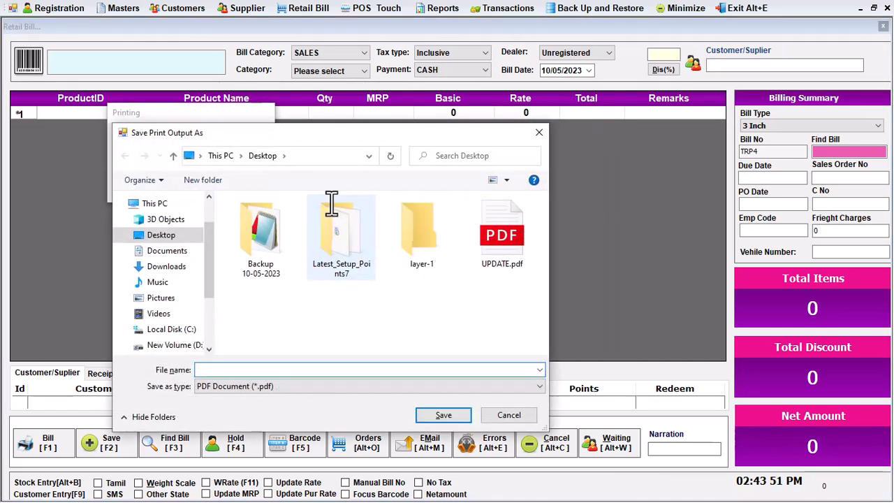
{"action": "type", "text": "REDE"}
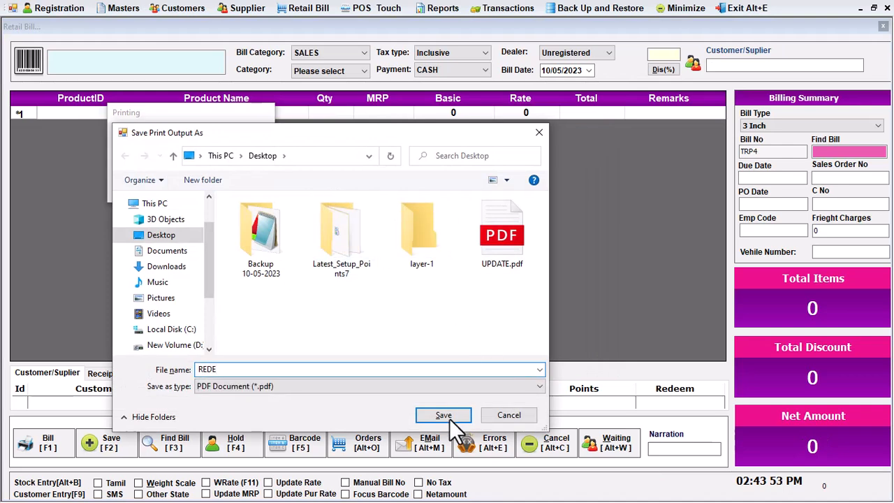
{"action": "left_click", "coordinate": [451, 419]}
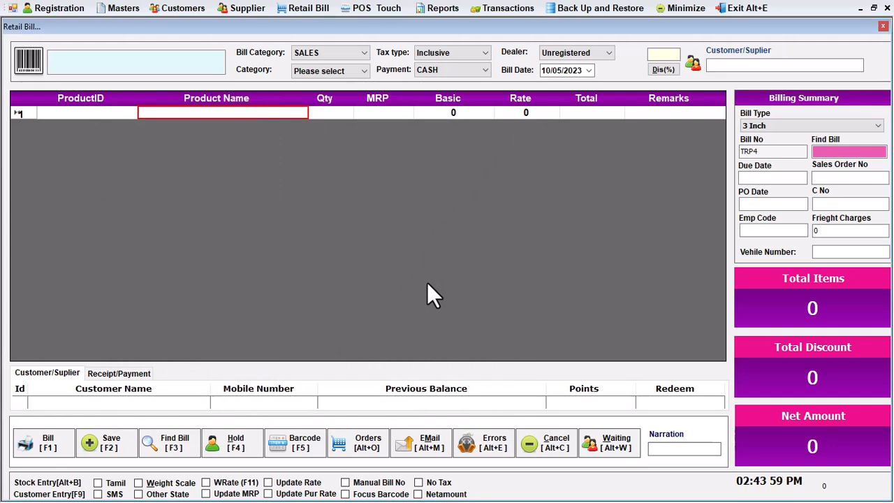
- Review the list of saved bills for 10/05/2023, and close the bill search and the retail billing screen
{"action": "left_click", "coordinate": [158, 446]}
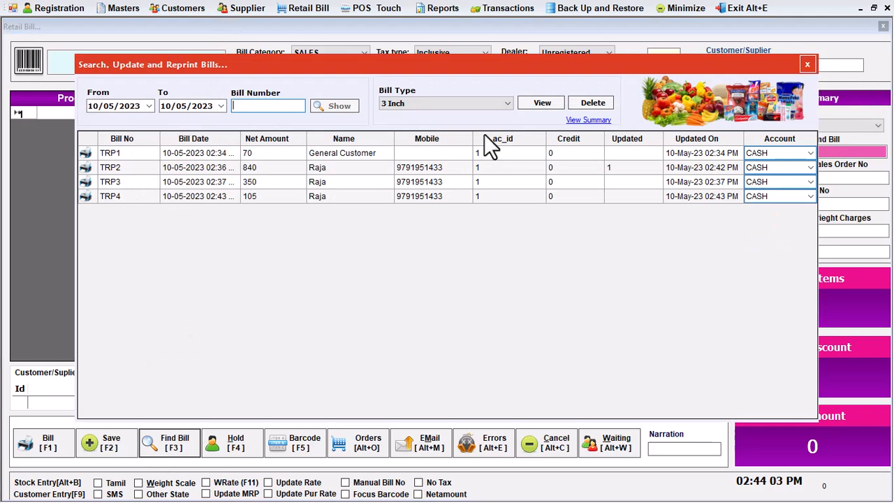
{"action": "left_click", "coordinate": [807, 64]}
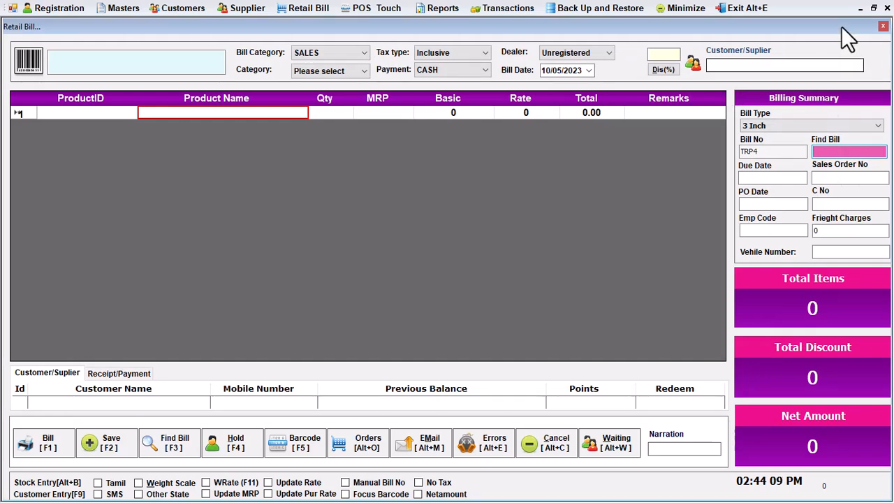
{"action": "left_click", "coordinate": [882, 26]}
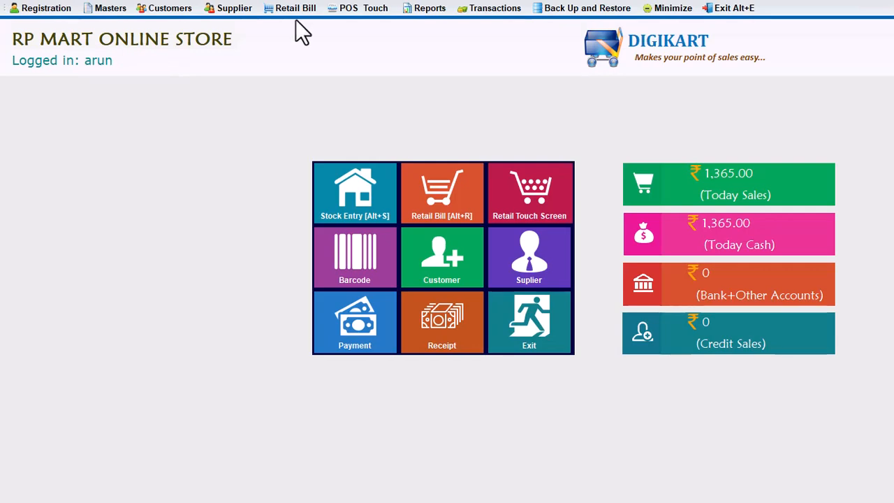
- Load bill TRP1 in the Verify Items screen to view its products, and close the screen
{"action": "left_click", "coordinate": [310, 8]}
{"action": "left_click", "coordinate": [312, 37]}
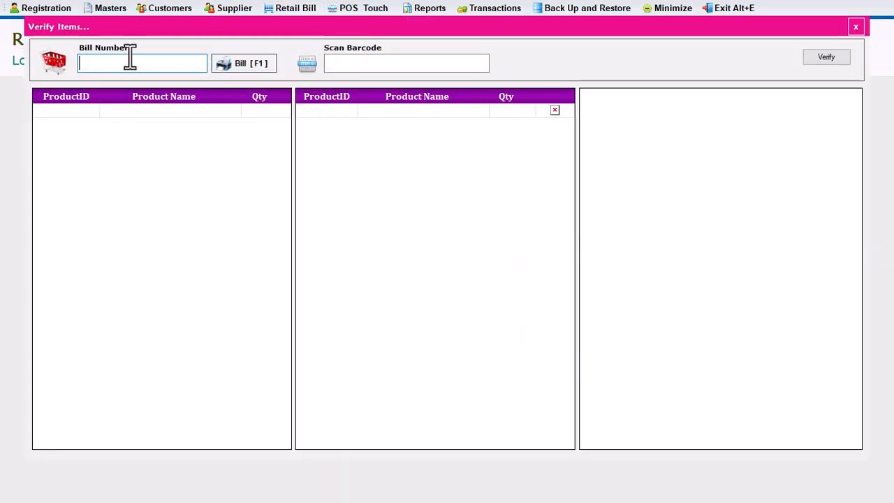
{"action": "type", "text": "TRP1"}
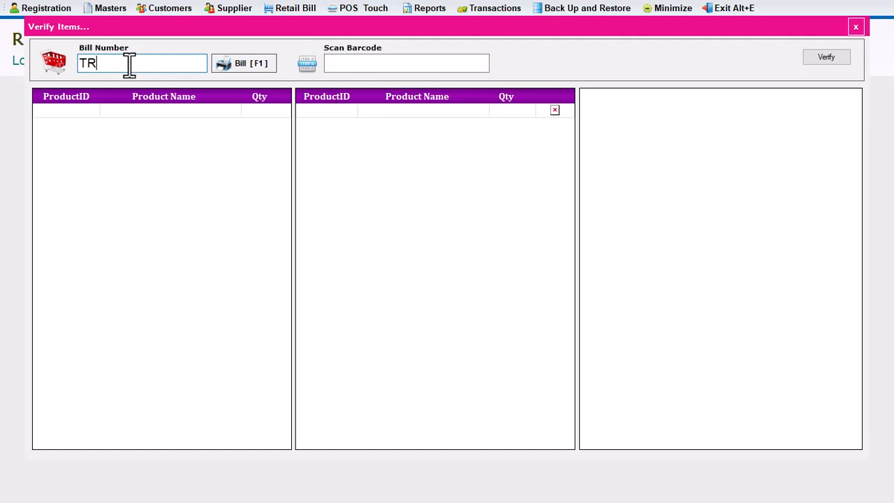
{"action": "key", "text": "Return"}
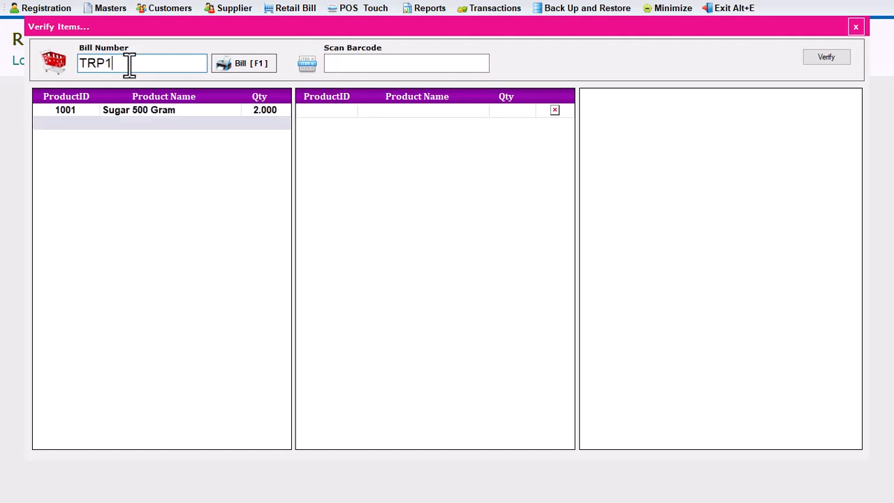
{"action": "left_click", "coordinate": [368, 66]}
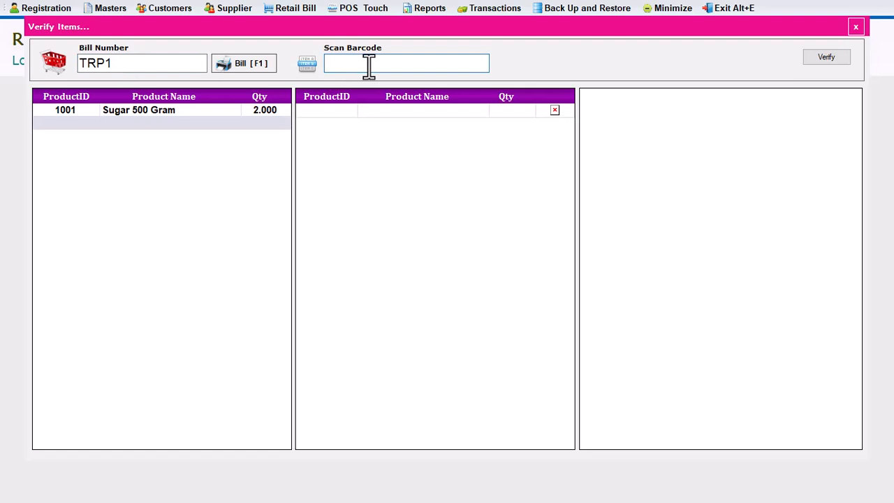
{"action": "left_click", "coordinate": [854, 27]}
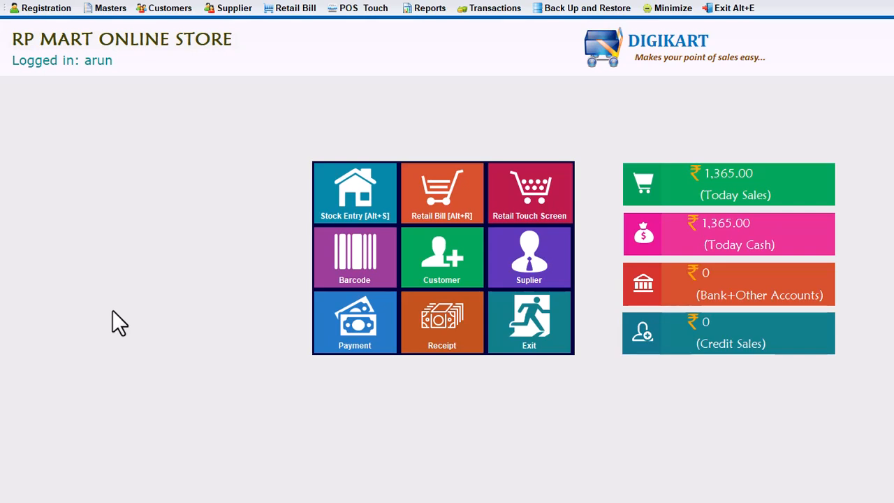
- Open the Stock Transfer form to view its fields, and close it
{"action": "left_click", "coordinate": [109, 10]}
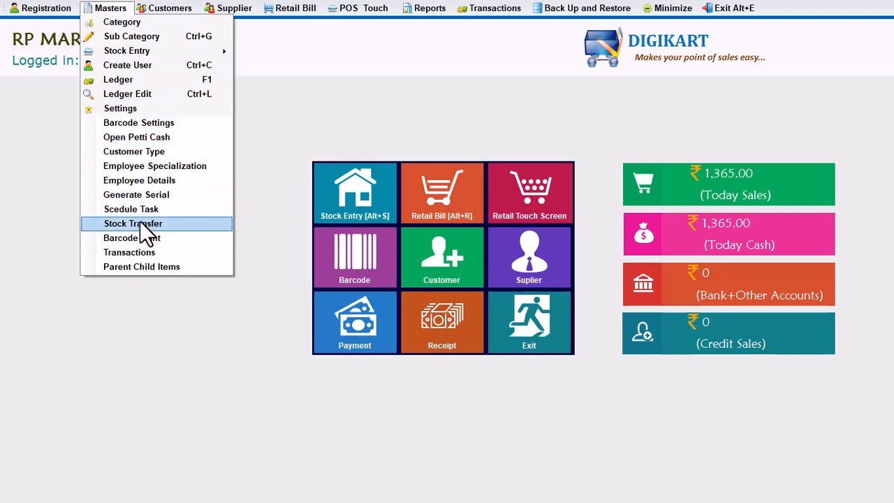
{"action": "left_click", "coordinate": [133, 227]}
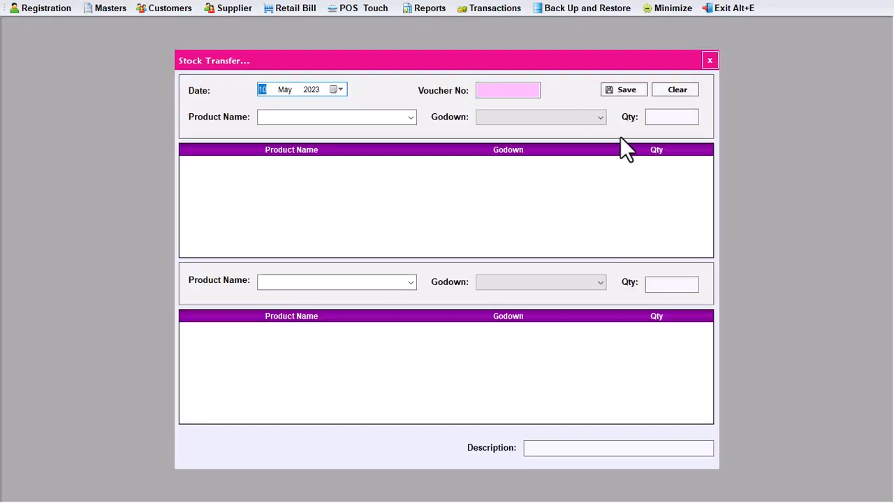
{"action": "left_click", "coordinate": [708, 60]}
- View the Transactions voucher form with the CUSTOMER account category and a customer as the From Account, and close it without saving
{"action": "left_click", "coordinate": [116, 8]}
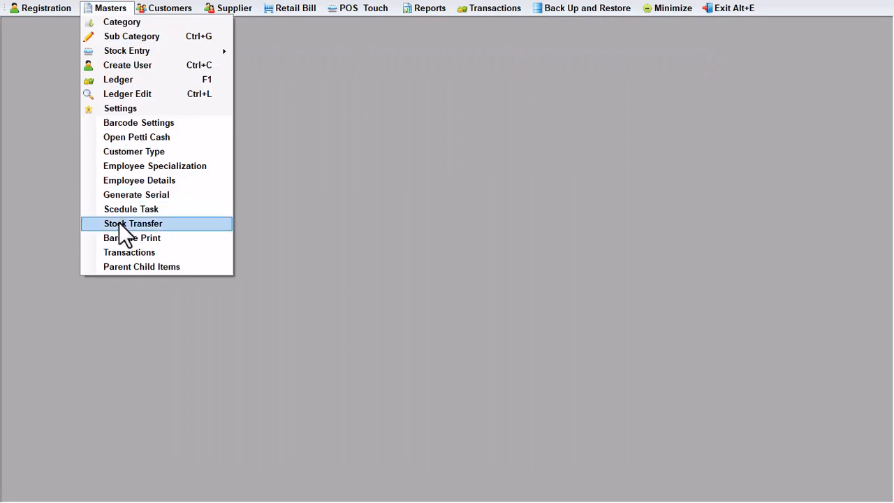
{"action": "left_click", "coordinate": [129, 253]}
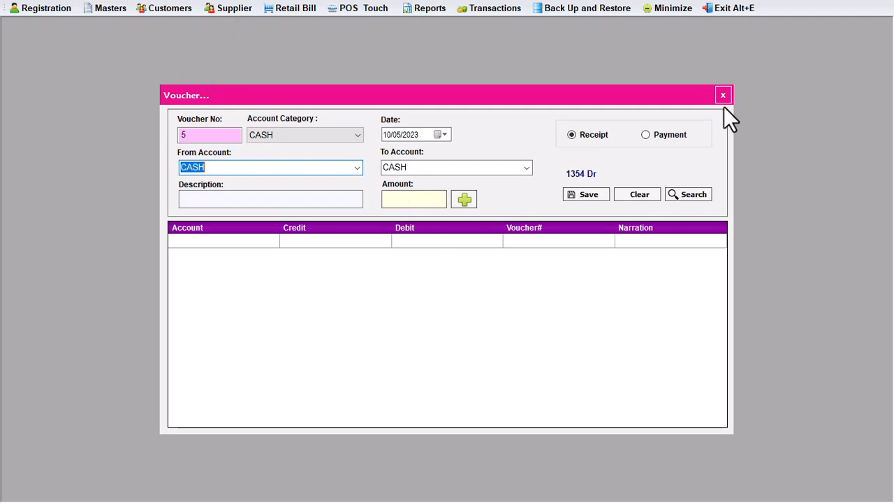
{"action": "left_click", "coordinate": [304, 131]}
{"action": "left_click", "coordinate": [287, 190]}
{"action": "left_click", "coordinate": [357, 168]}
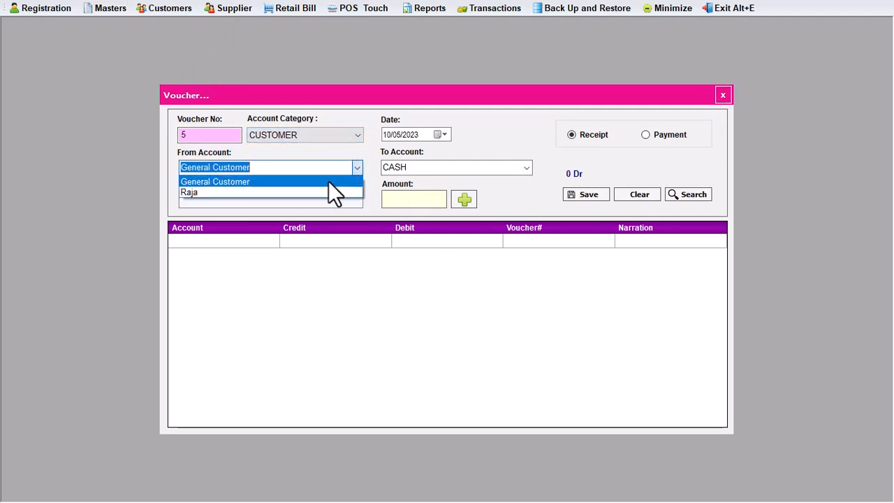
{"action": "left_click", "coordinate": [229, 192]}
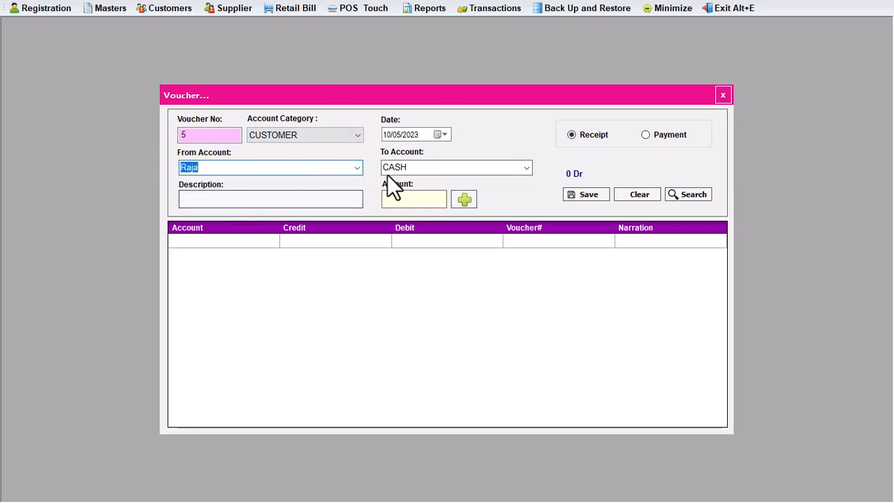
{"action": "left_click", "coordinate": [202, 200]}
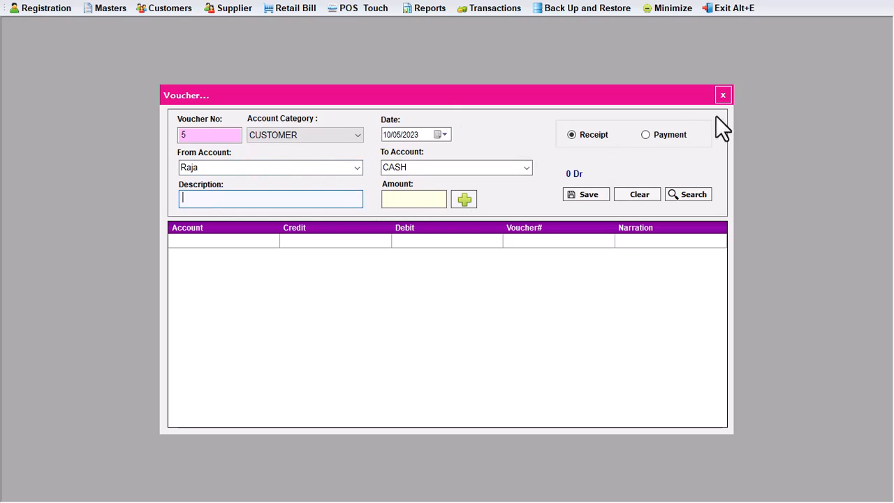
{"action": "left_click", "coordinate": [721, 95]}
- Open the Userwise Billing Summary report, view its available account report types, and close it
{"action": "left_click", "coordinate": [414, 13]}
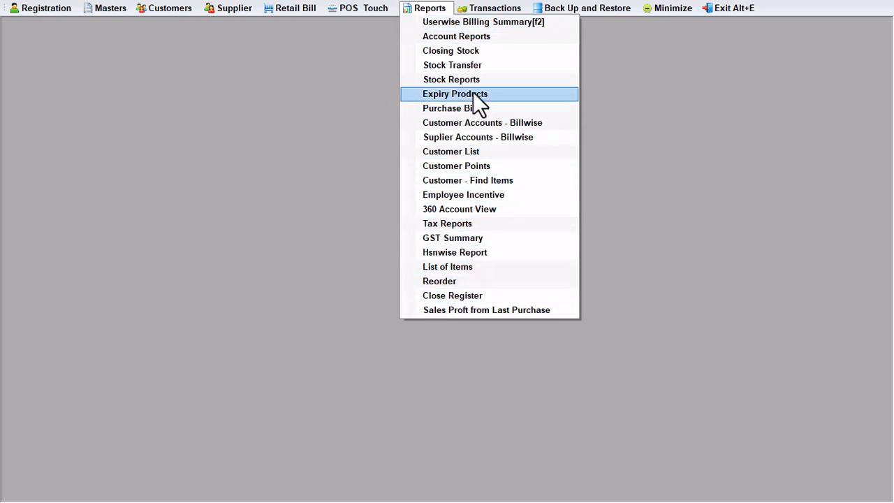
{"action": "left_click", "coordinate": [463, 24]}
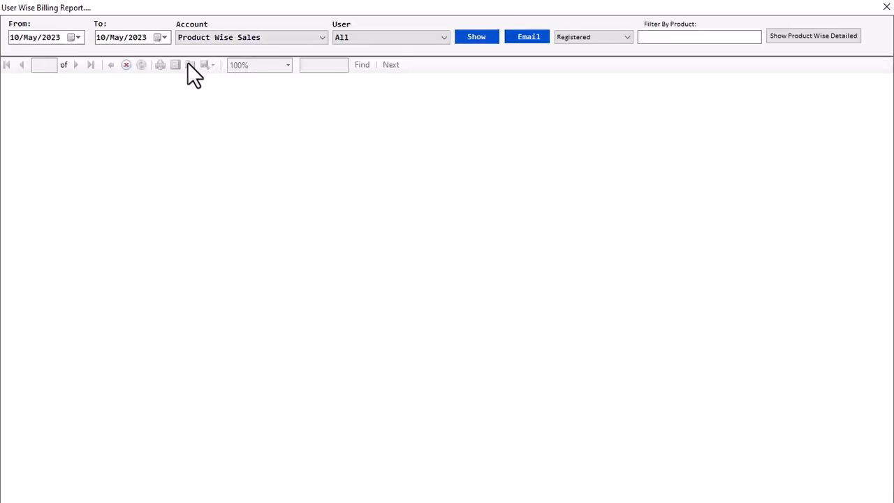
{"action": "left_click", "coordinate": [231, 37]}
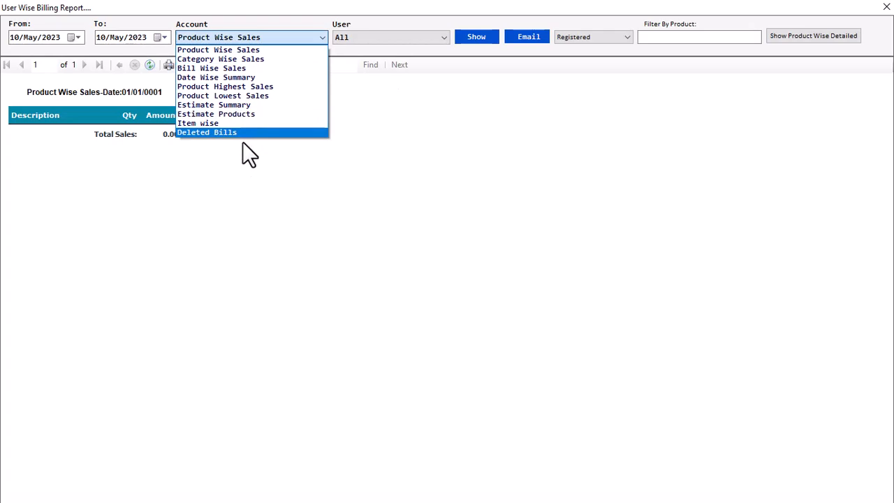
{"action": "left_click", "coordinate": [683, 208]}
{"action": "left_click", "coordinate": [886, 7]}
{"action": "left_click", "coordinate": [319, 10]}
{"action": "left_click", "coordinate": [342, 22]}
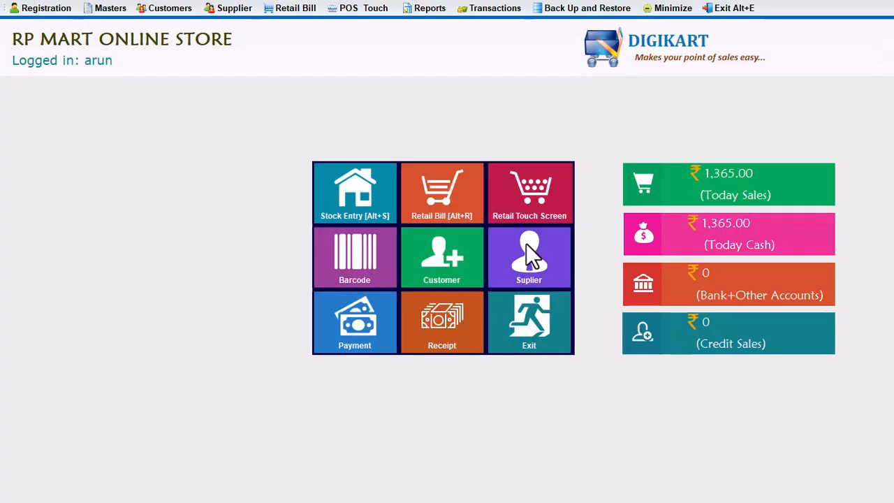
{"action": "left_click", "coordinate": [430, 10]}
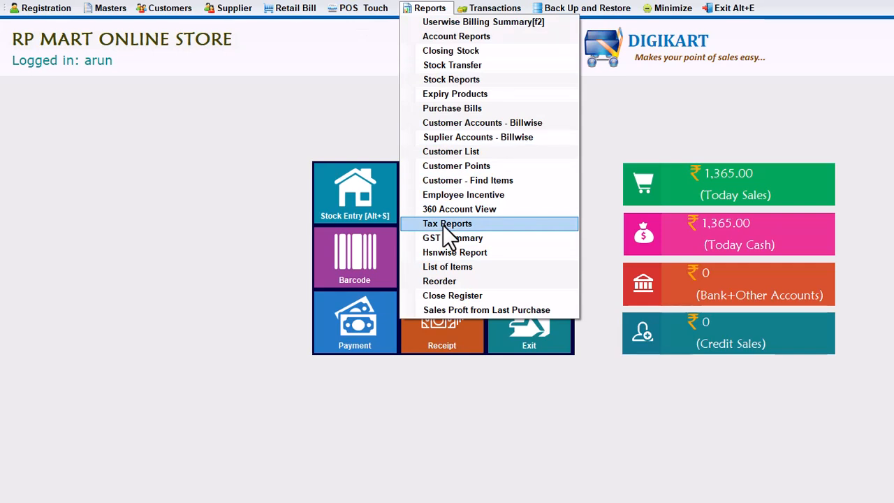
{"action": "left_click", "coordinate": [139, 202]}
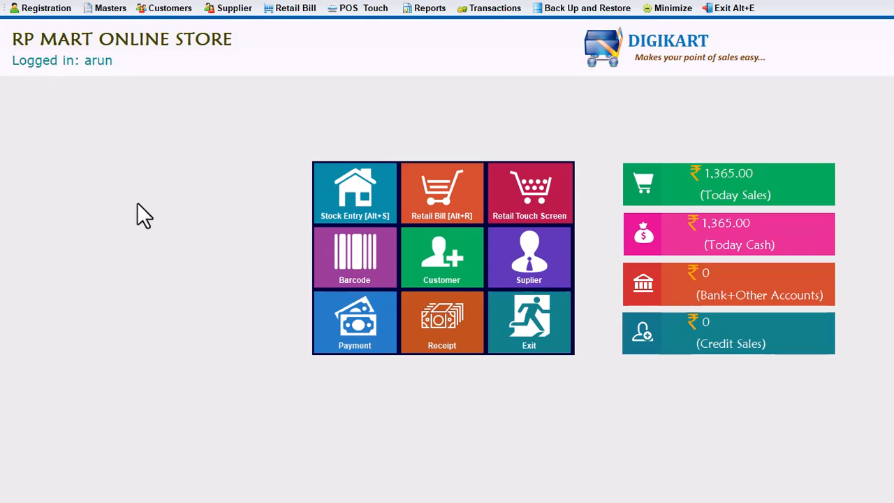
- Set the font to Tahoma in the Environment settings, save the setting, and close the Settings window
{"action": "left_click", "coordinate": [120, 7]}
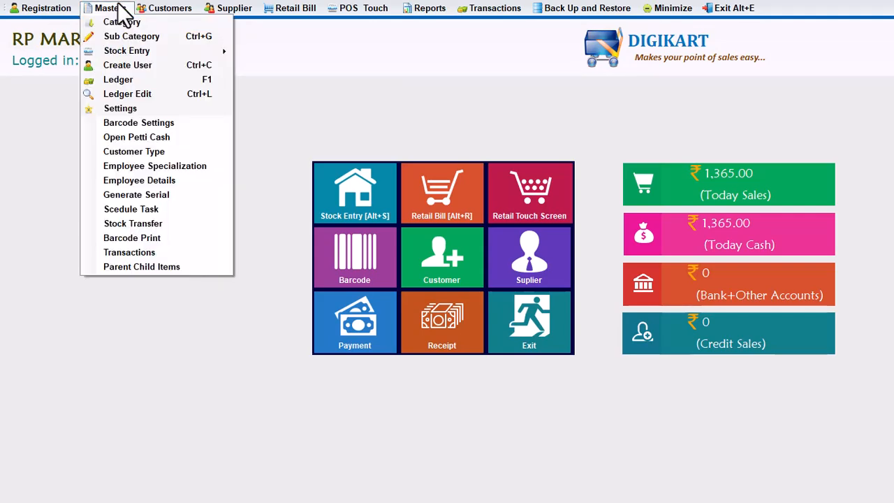
{"action": "left_click", "coordinate": [139, 109]}
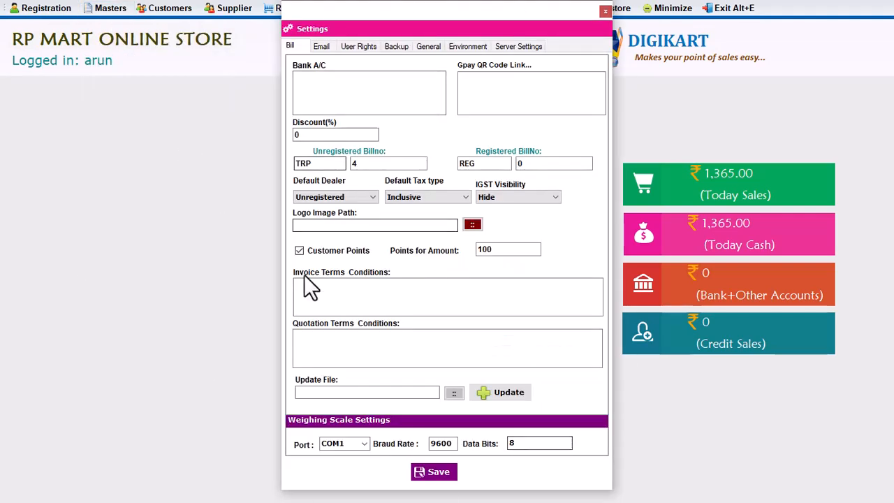
{"action": "left_click", "coordinate": [507, 46]}
{"action": "left_click", "coordinate": [478, 47]}
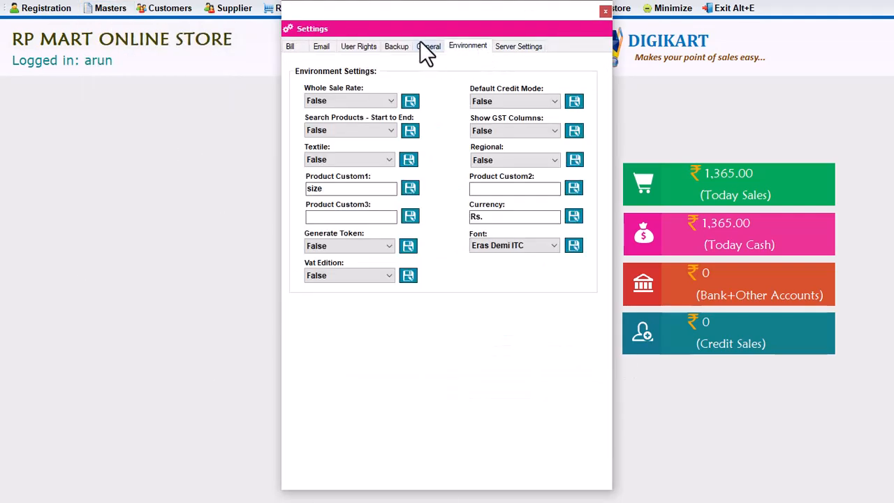
{"action": "left_click", "coordinate": [516, 244]}
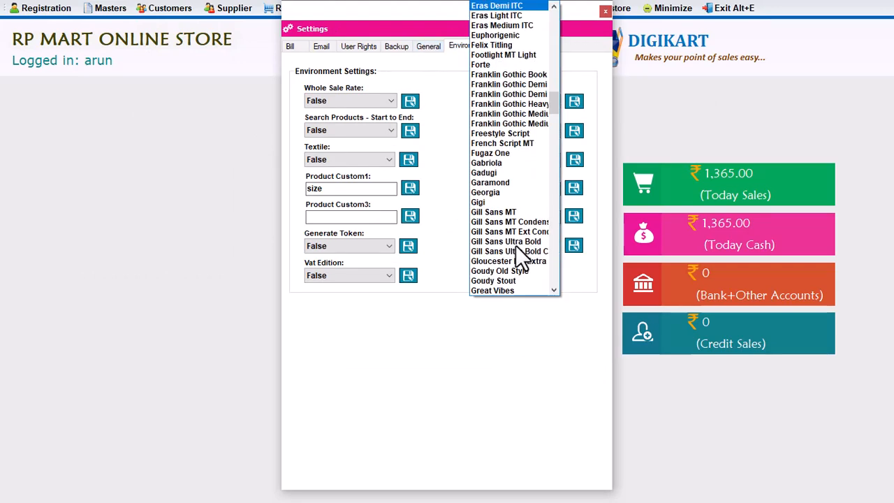
{"action": "key", "text": "t"}
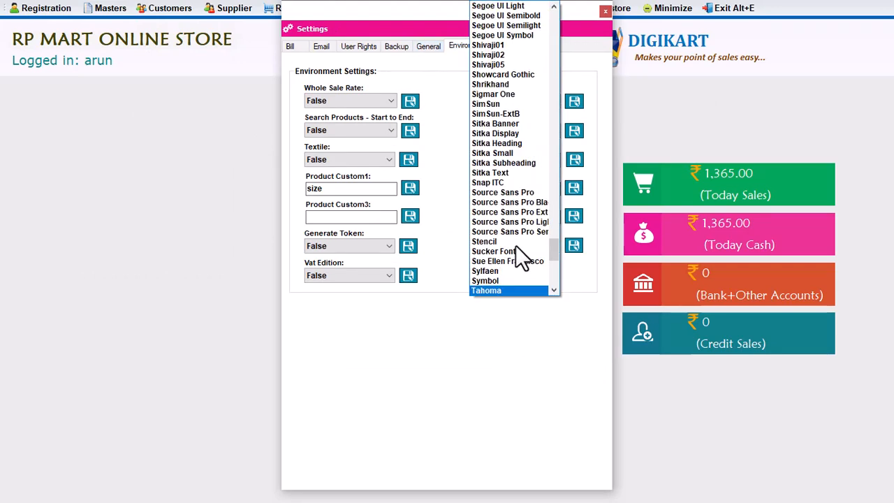
{"action": "key", "text": "Return"}
{"action": "left_click", "coordinate": [569, 247]}
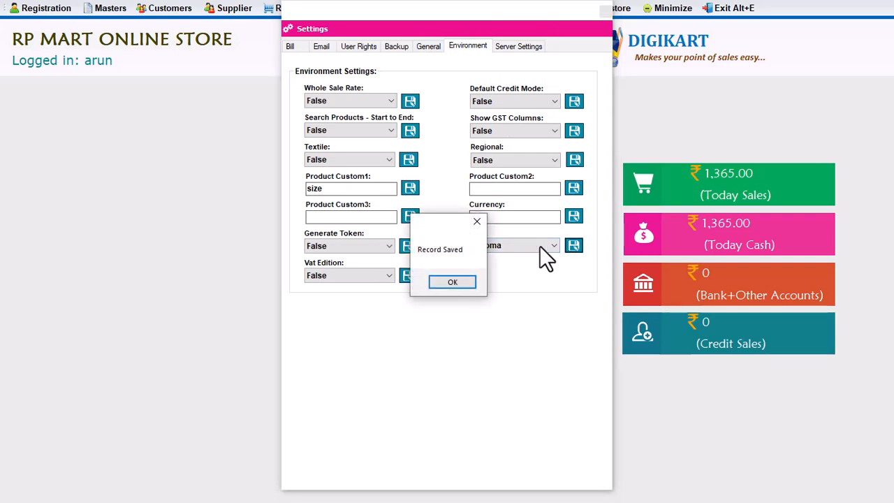
{"action": "left_click", "coordinate": [454, 282]}
{"action": "left_click", "coordinate": [605, 11]}
- Reprint bill TRP4 from the retail bill search to a desktop PDF named TAHOMA, and close the bill search
{"action": "left_click", "coordinate": [454, 189]}
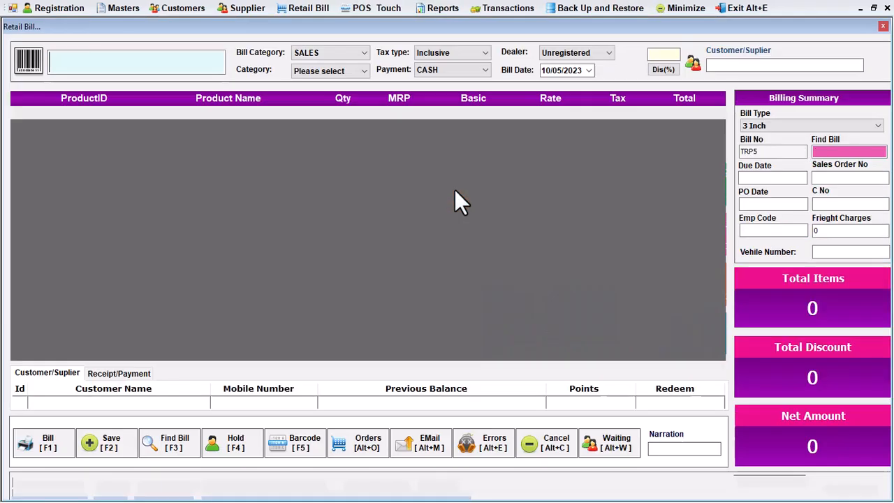
{"action": "left_click", "coordinate": [180, 443]}
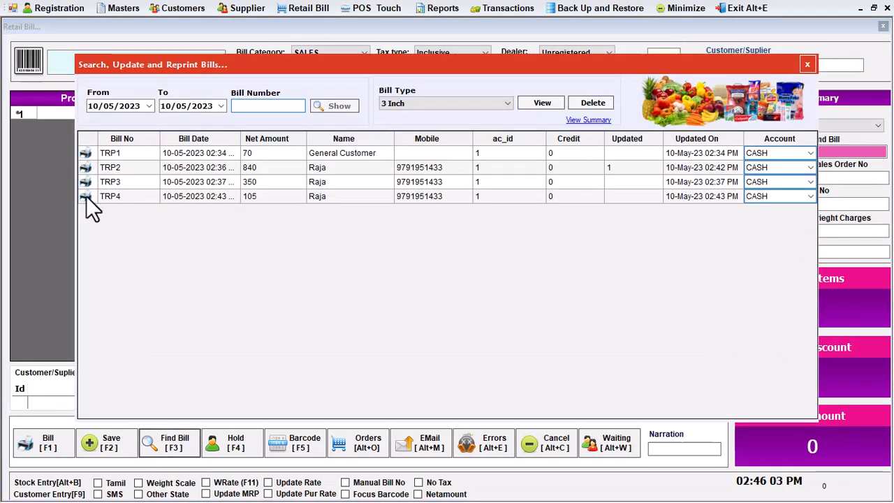
{"action": "left_click", "coordinate": [85, 196]}
{"action": "type", "text": "TAH"}
{"action": "type", "text": "SHAB"}
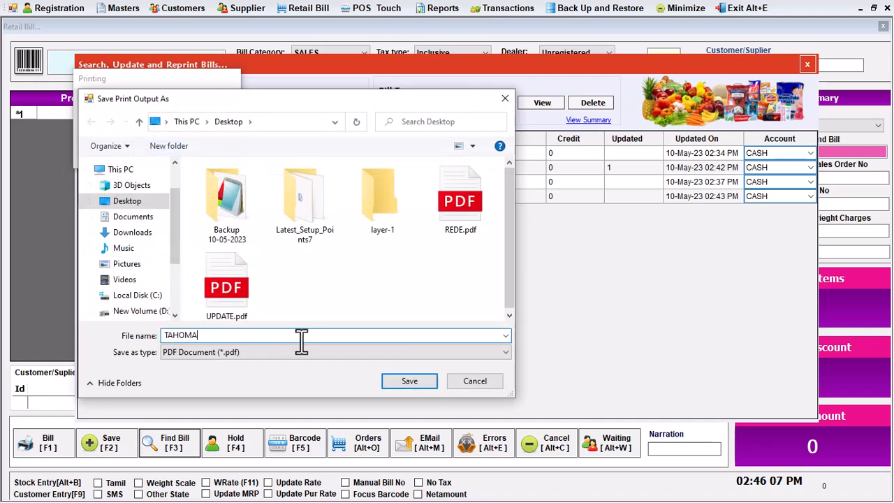
{"action": "key", "text": "Return"}
{"action": "left_click", "coordinate": [806, 64]}
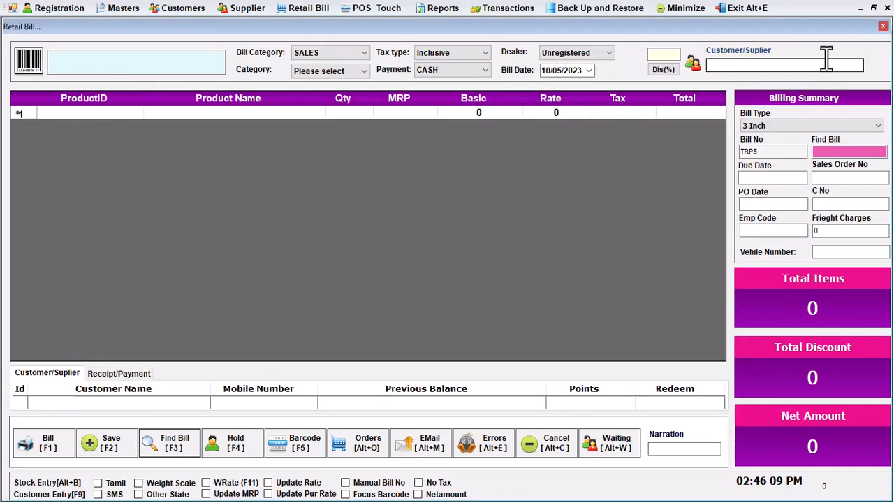
- Minimize the billing software, open TAHOMA.pdf from the desktop to examine the receipt's font enlarged, and close it
{"action": "left_click", "coordinate": [686, 8]}
{"action": "double_click", "coordinate": [73, 197]}
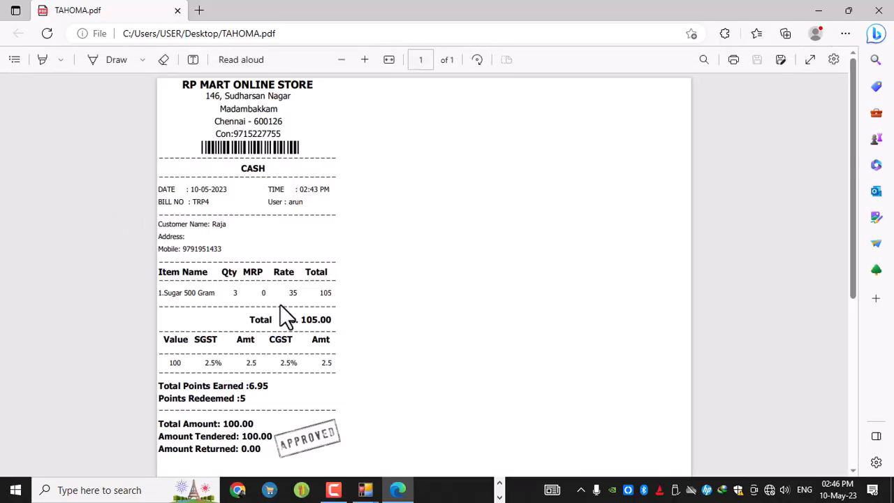
{"action": "left_click", "coordinate": [368, 63]}
{"action": "left_click", "coordinate": [368, 63]}
{"action": "scroll", "coordinate": [159, 340], "scroll_direction": "down", "scroll_amount": 2}
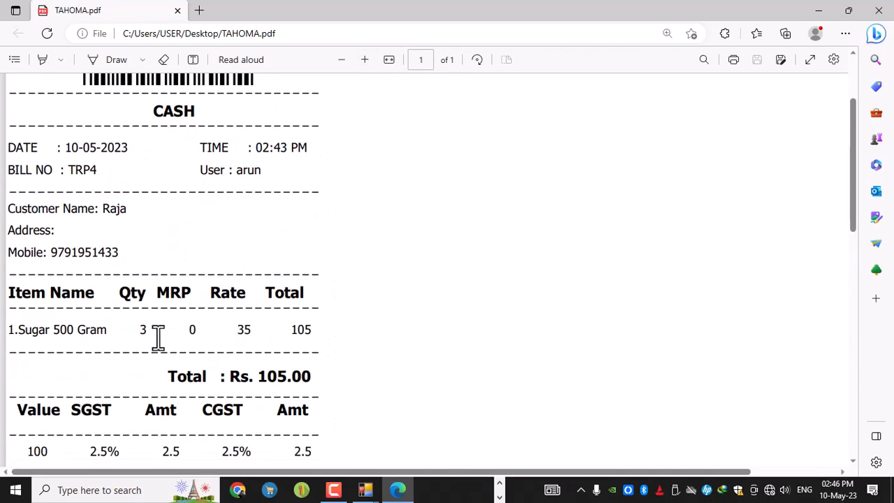
{"action": "left_click_drag", "start_coordinate": [95, 295], "coordinate": [34, 314]}
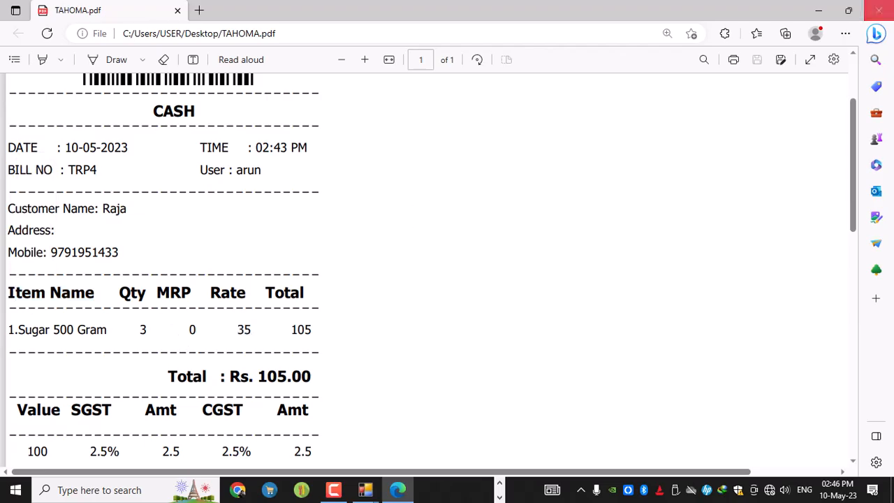
{"action": "left_click", "coordinate": [877, 10]}
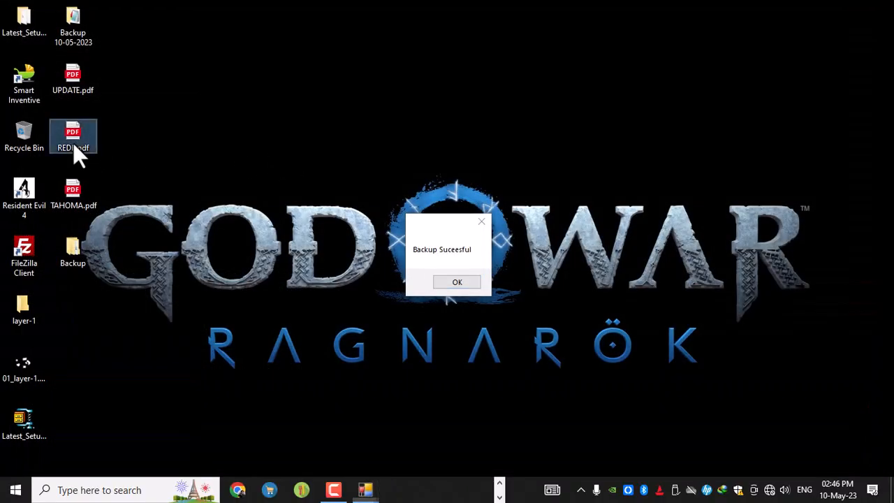
- Open REDE.pdf from the desktop to examine the earlier receipt's font and layout enlarged, and close it
{"action": "double_click", "coordinate": [73, 142]}
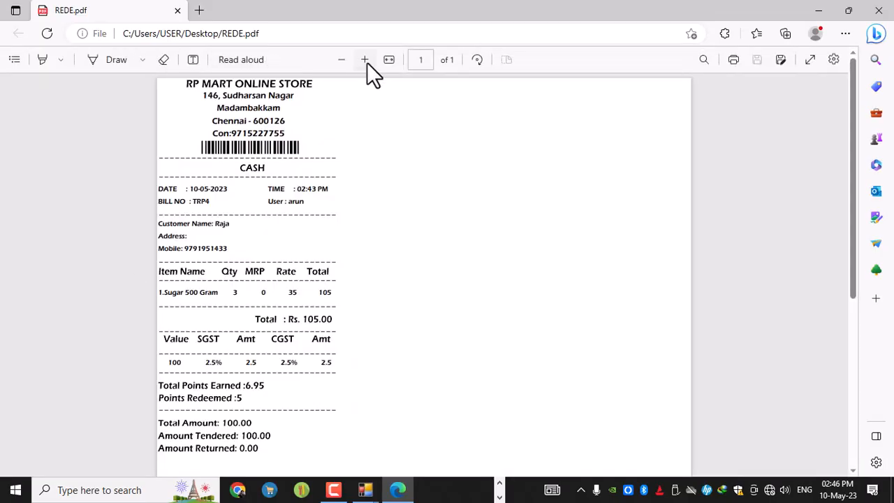
{"action": "left_click", "coordinate": [364, 60]}
{"action": "left_click", "coordinate": [364, 60]}
{"action": "scroll", "coordinate": [70, 279], "scroll_direction": "down", "scroll_amount": 2}
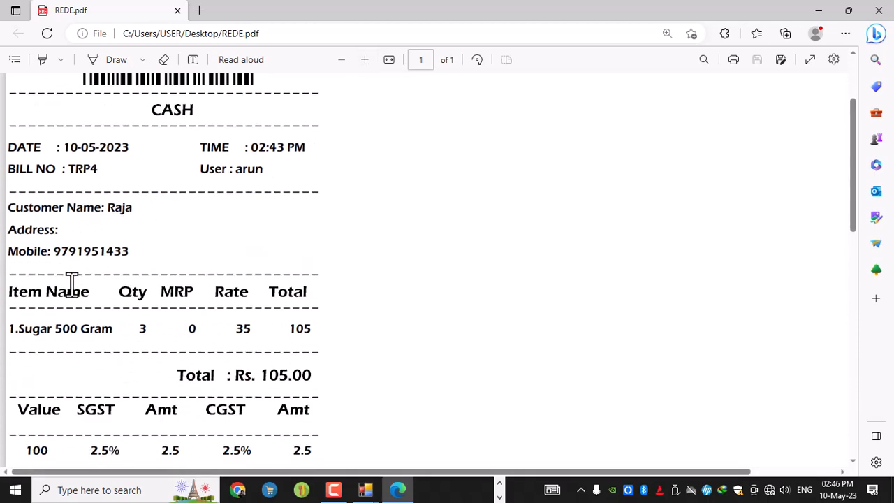
{"action": "scroll", "coordinate": [120, 300], "scroll_direction": "down", "scroll_amount": 2}
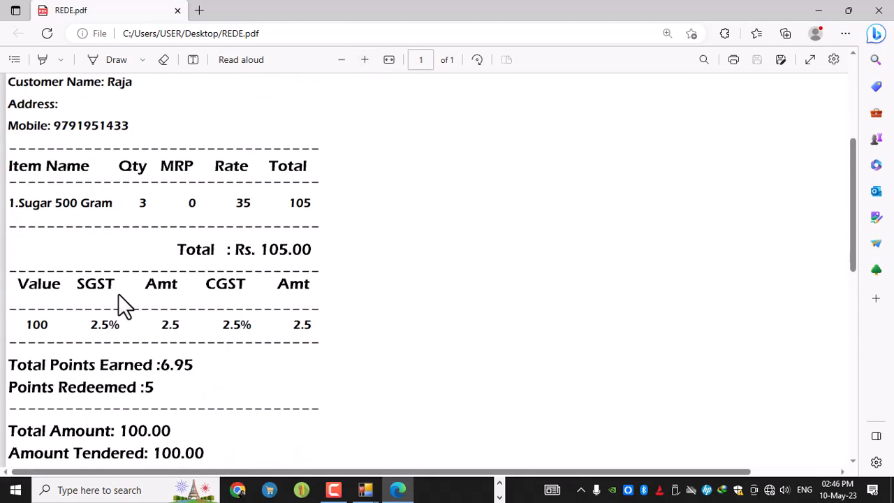
{"action": "scroll", "coordinate": [118, 293], "scroll_direction": "down", "scroll_amount": 1}
{"action": "scroll", "coordinate": [138, 362], "scroll_direction": "up", "scroll_amount": 2}
{"action": "left_click", "coordinate": [878, 11]}
- Dismiss the backup message, return to the billing software, and close the retail billing screen
{"action": "left_click", "coordinate": [439, 283]}
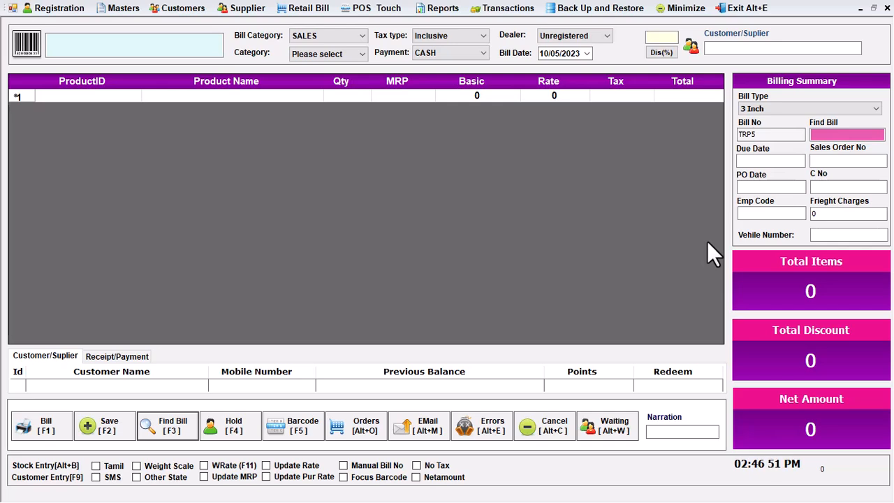
{"action": "left_click", "coordinate": [885, 8]}
{"action": "left_click", "coordinate": [550, 328]}
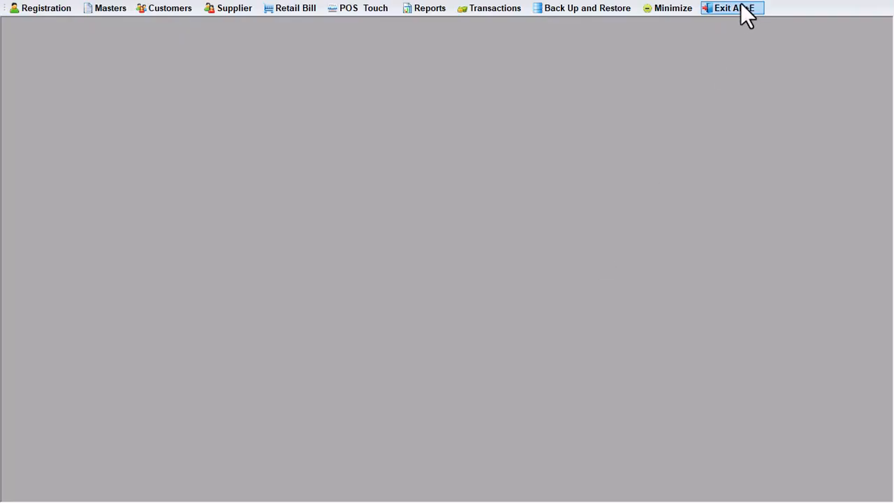